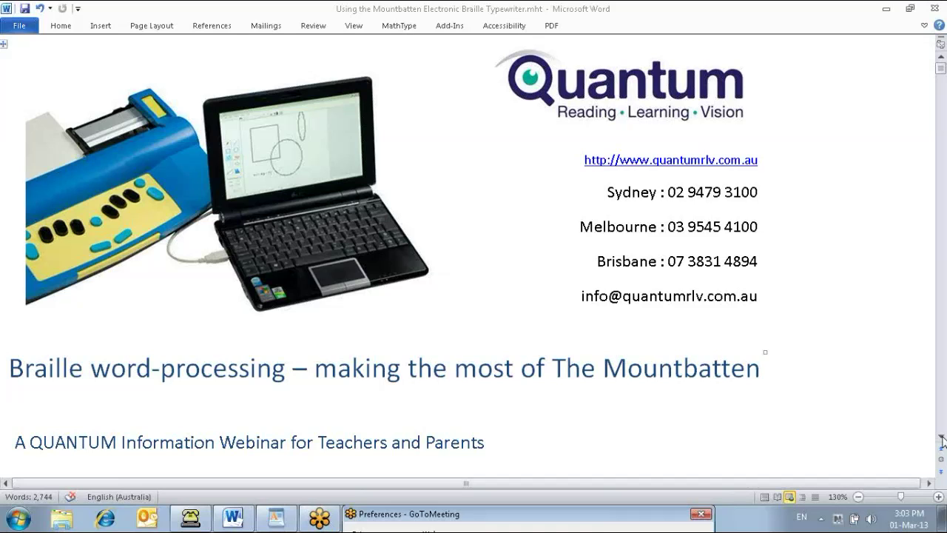
Step: Read through the webinar introduction, abstract and key questions down to the Worked Examples section
click(942, 440)
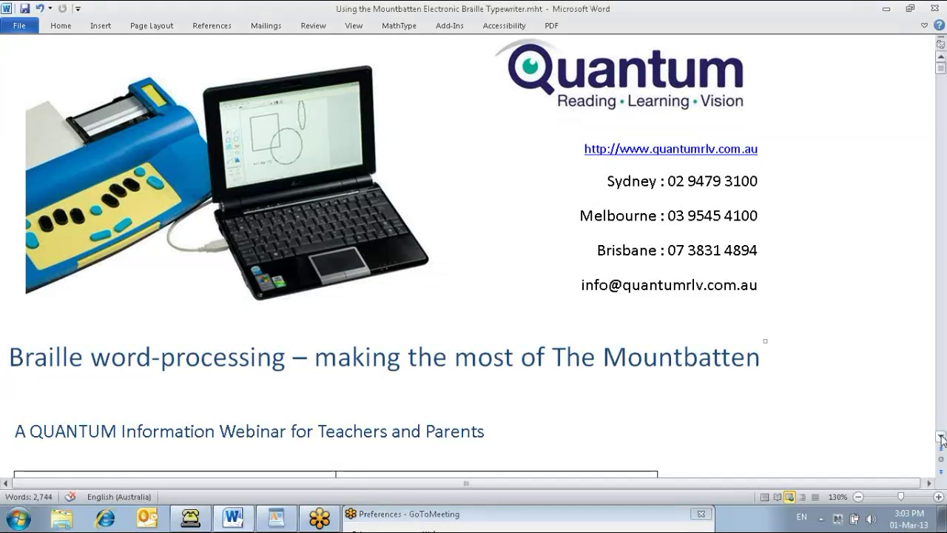
click(942, 438)
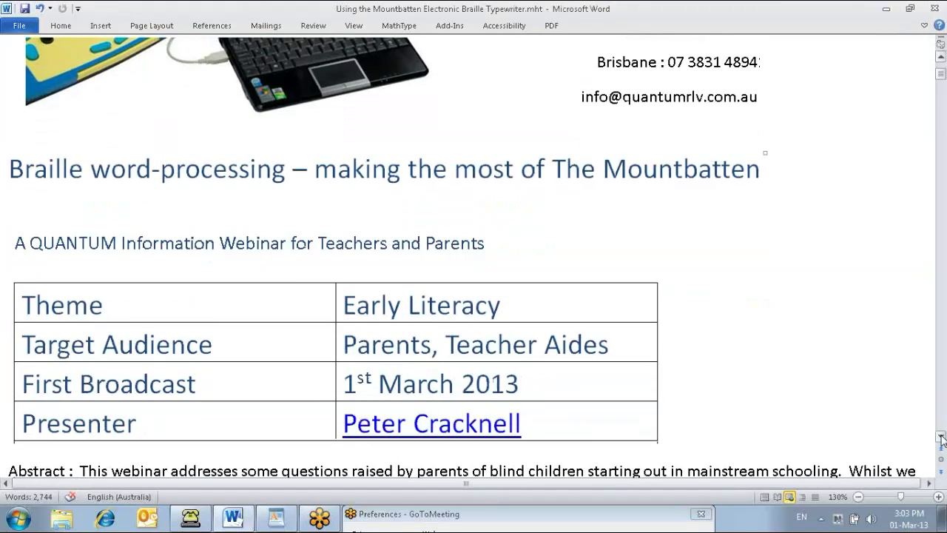
click(942, 439)
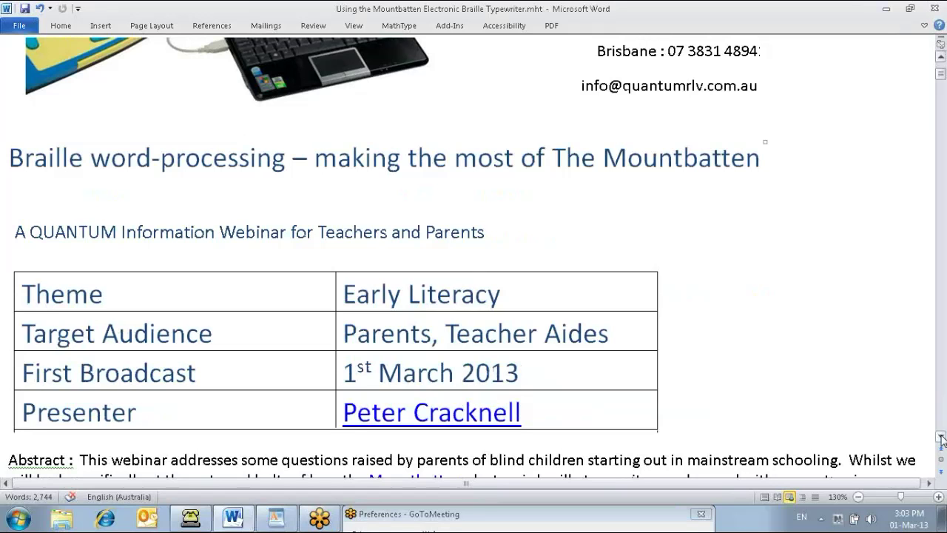
click(942, 439)
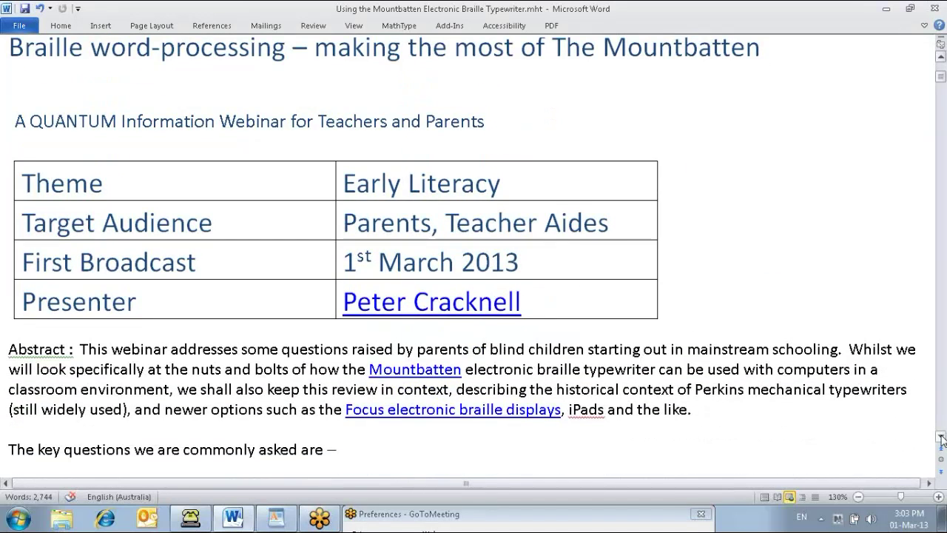
scroll(942, 439, down, 6)
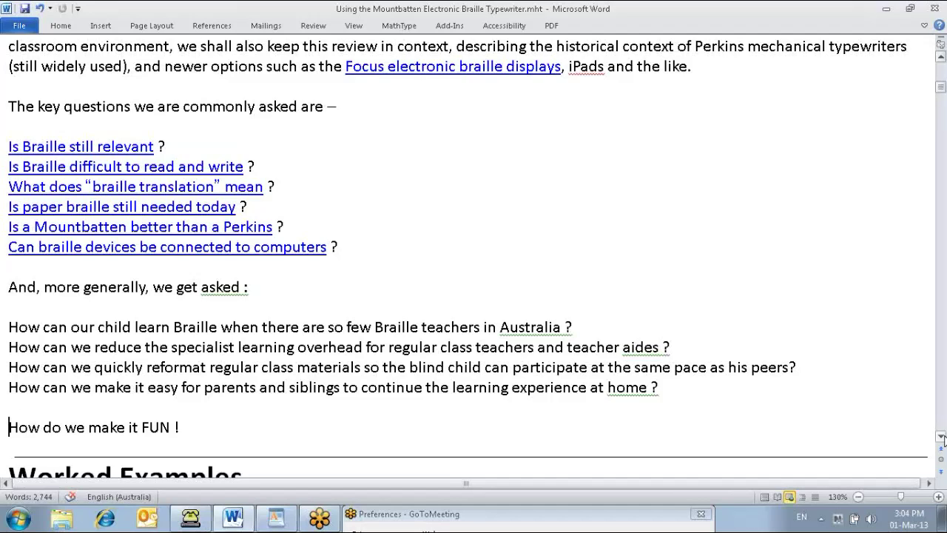
scroll(739, 291, down, 5)
scroll(737, 292, up, 1)
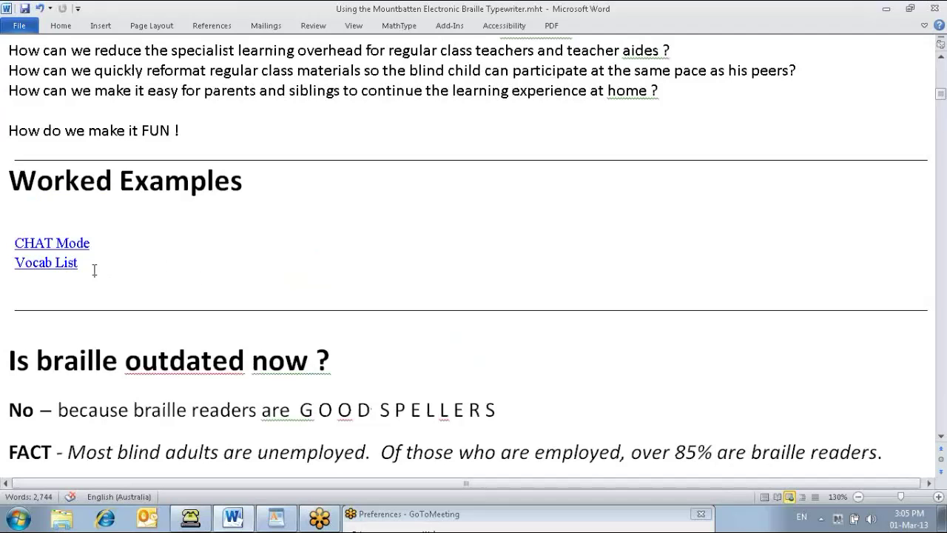
Step: Follow the Vocab List link and read Worked Example 2 through to Step 1 - WORDPAD
ctrl+click(43, 265)
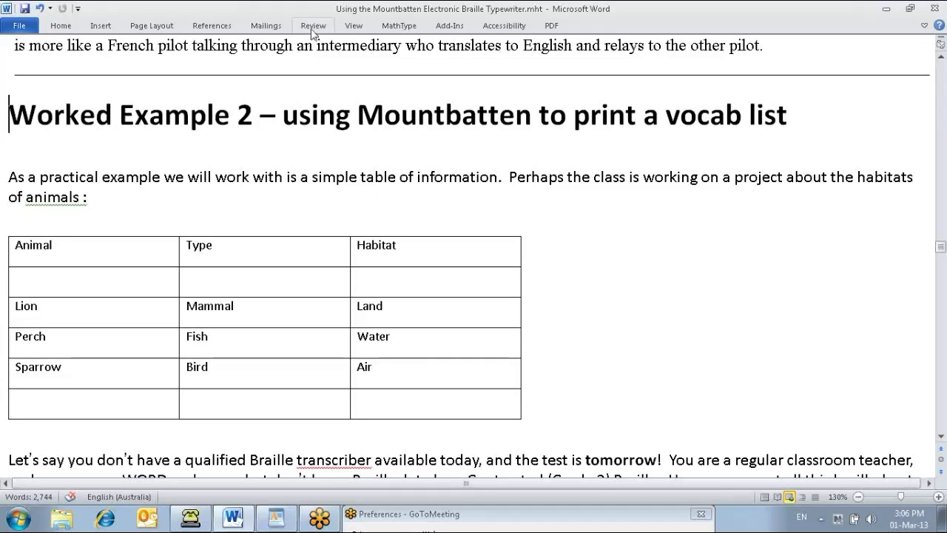
click(941, 437)
drag(941, 437, 941, 436)
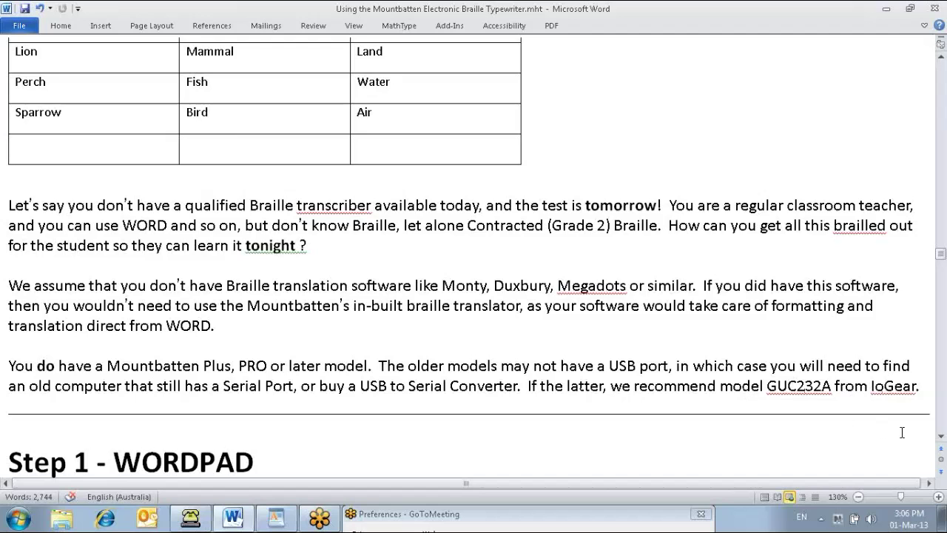
click(941, 437)
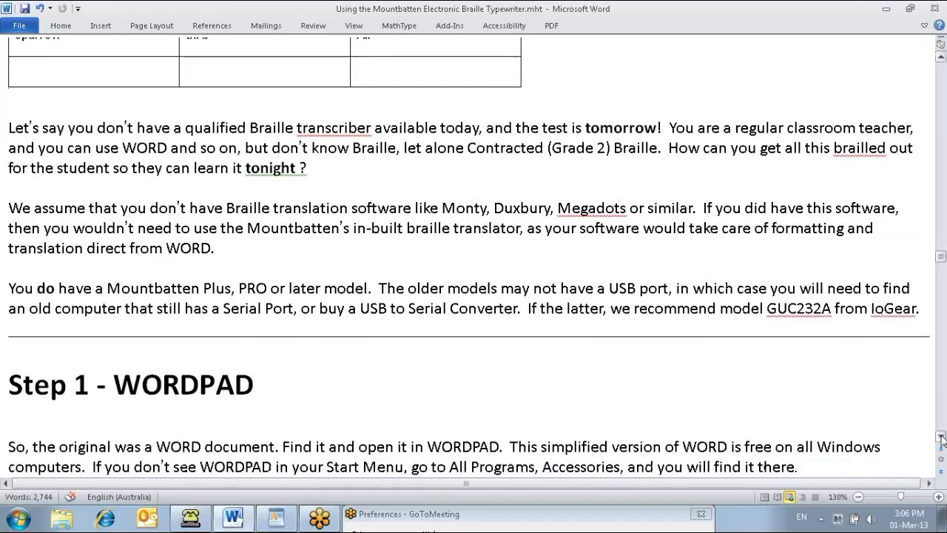
drag(941, 438, 942, 438)
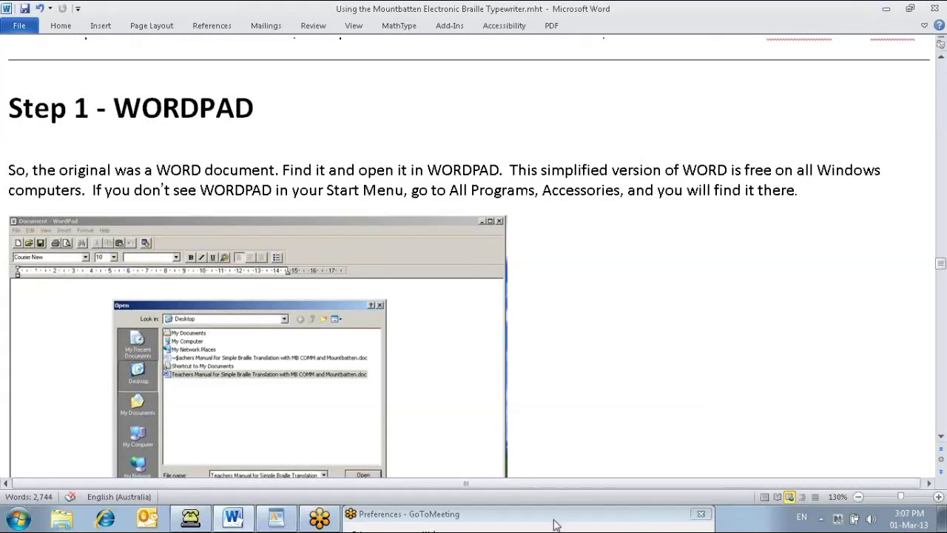
Step: Switch to WordPad and move through the animal table, placing the text cursor at the end of "Fish"
click(276, 517)
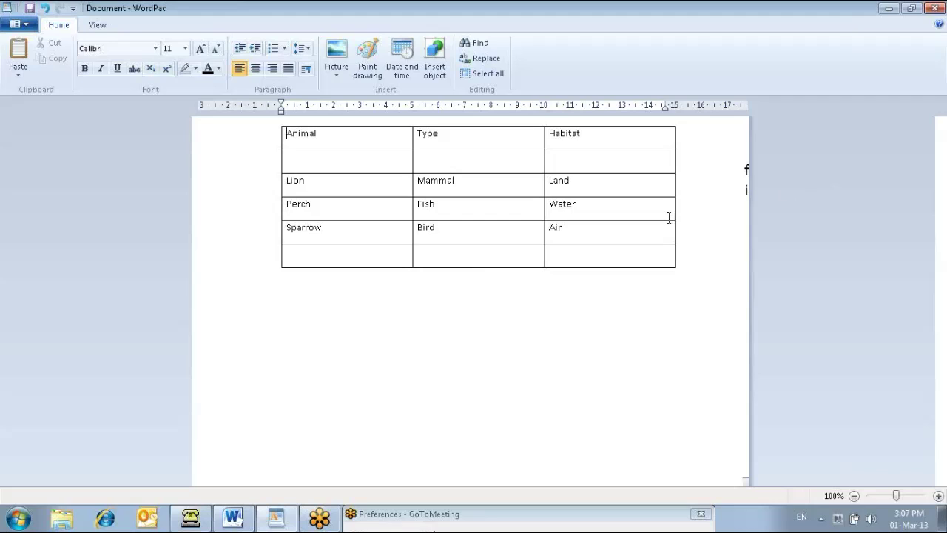
key(Down)
key(Down)
key(Down)
key(End)
key(Right)
key(End)
Step: Save the animal table as a plain text document named lion on the Desktop, accepting the loss of formatting
click(28, 27)
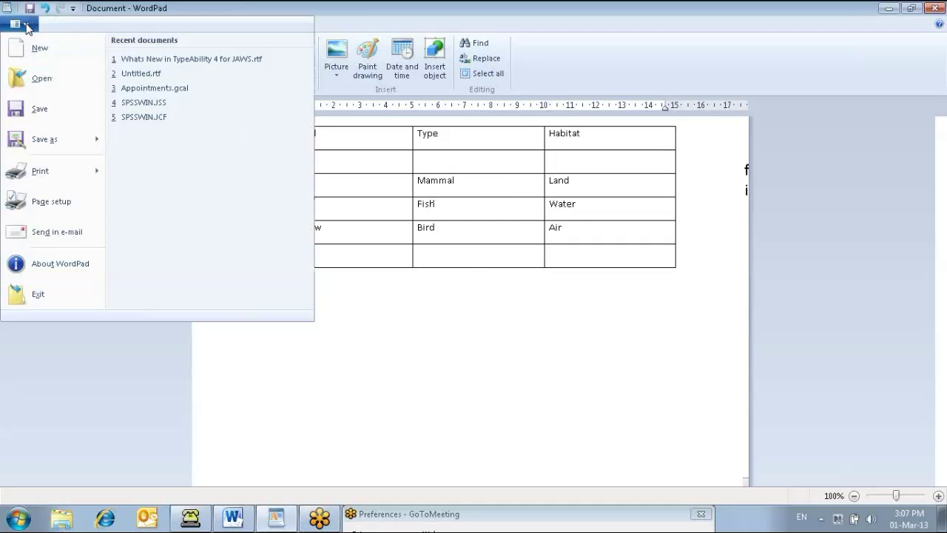
mouse_move(50, 141)
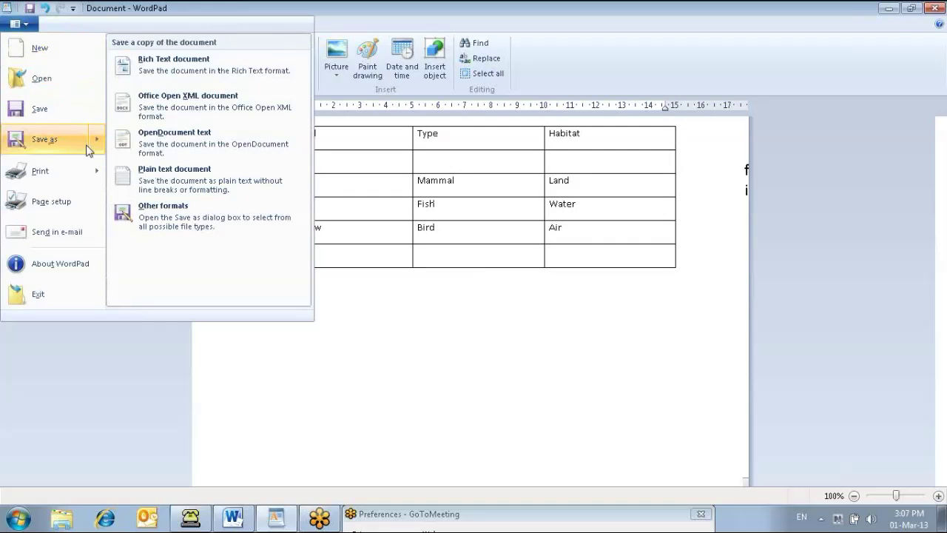
click(159, 180)
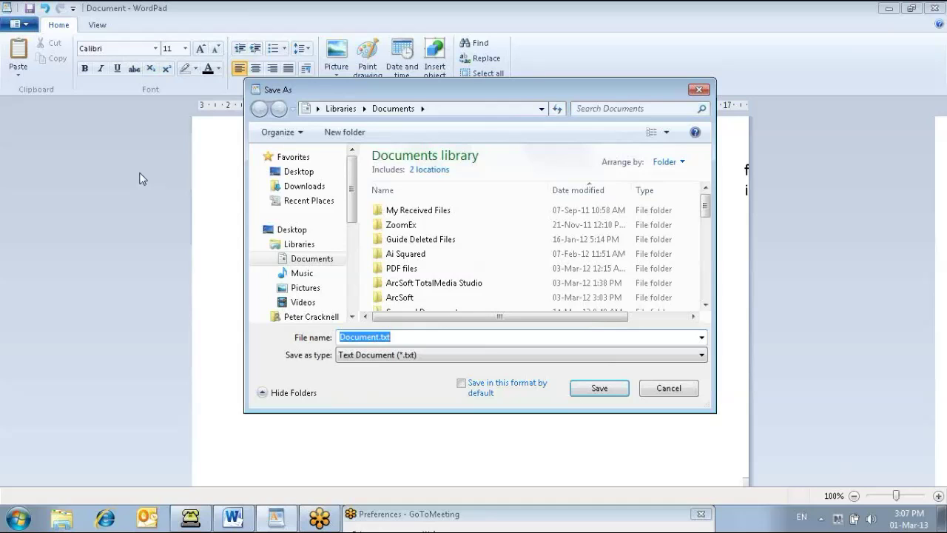
key(BackSpace)
text(lion)
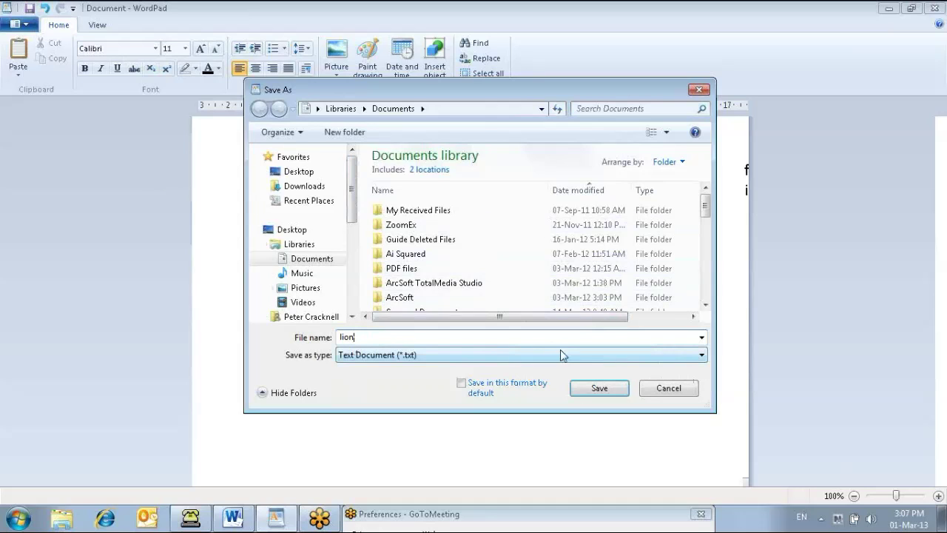
click(302, 172)
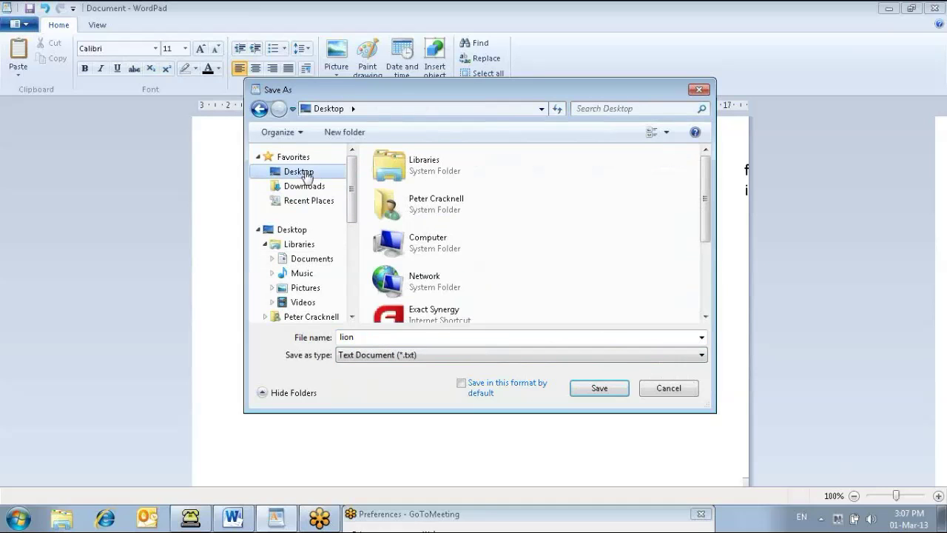
click(600, 389)
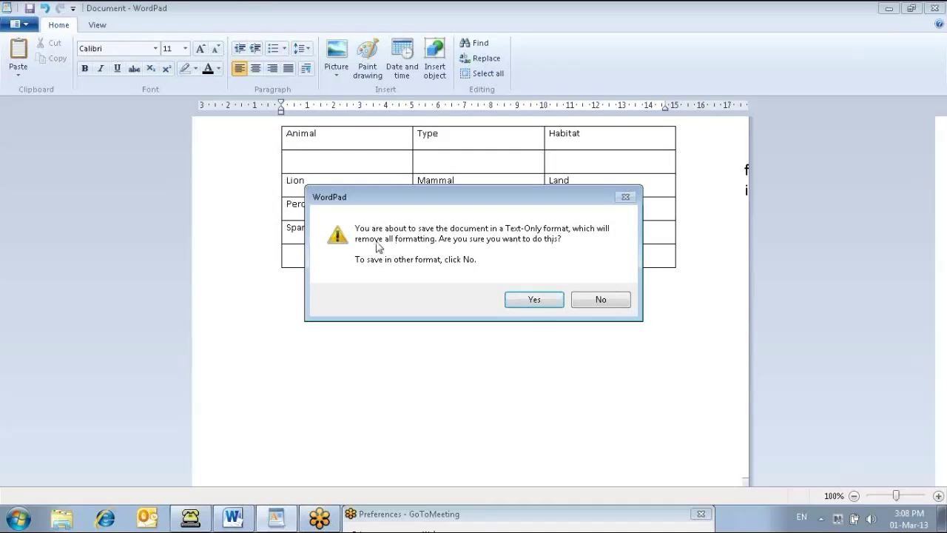
click(536, 304)
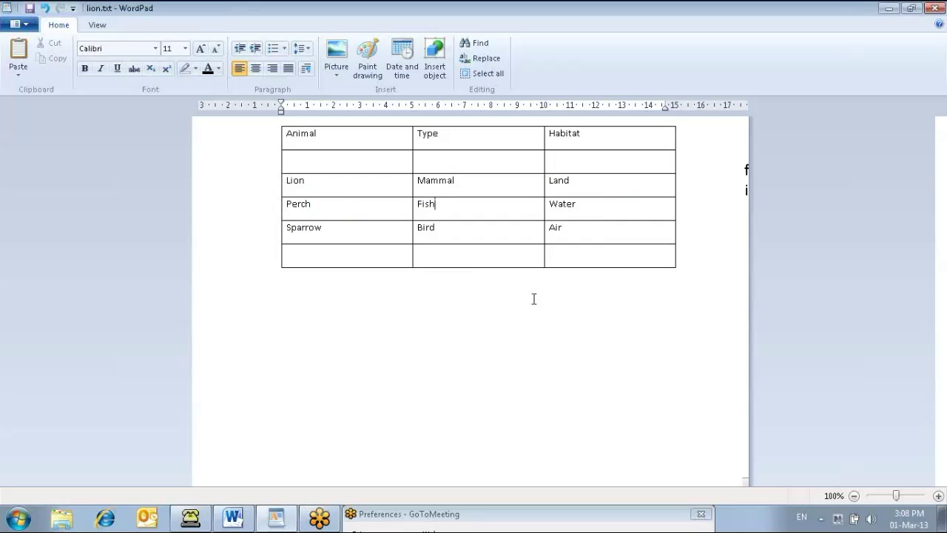
Step: Return to the Word guide and read on to Step 2 – connect a QWERTY keyboard
key(alt+Tab)
click(941, 437)
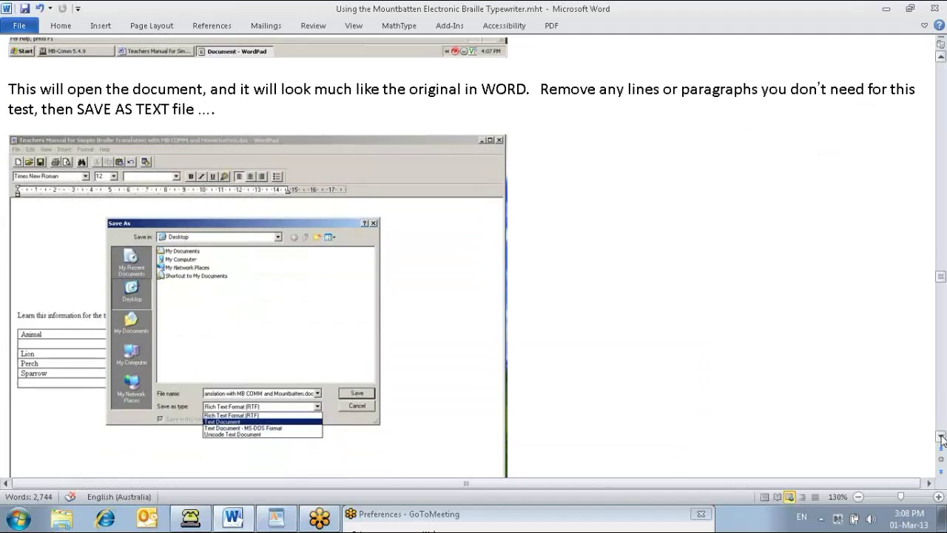
drag(941, 437, 942, 437)
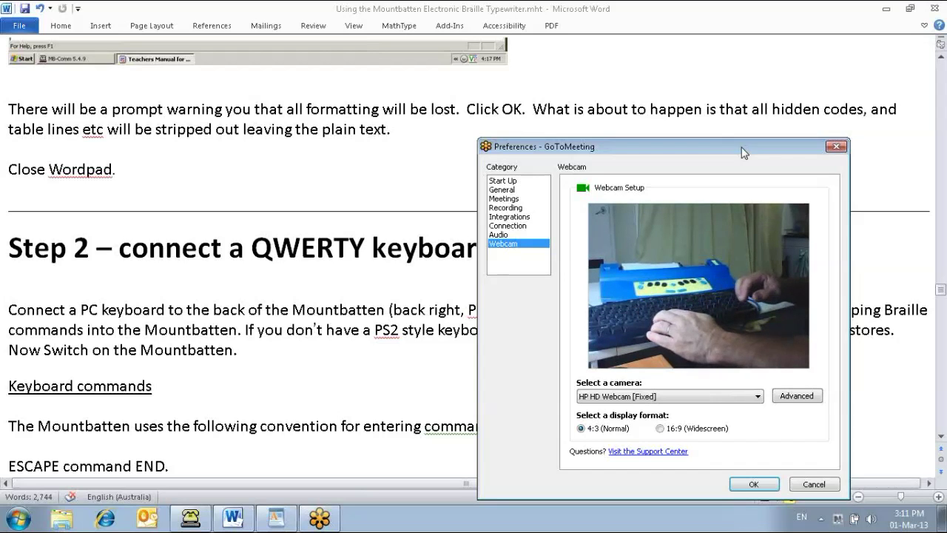
Step: Move the GoToMeeting webcam preview aside and read the keyboard commands and the explanations of FE, FGR, FLIT and FSH
drag(744, 153, 841, 354)
click(654, 238)
scroll(657, 237, down, 1)
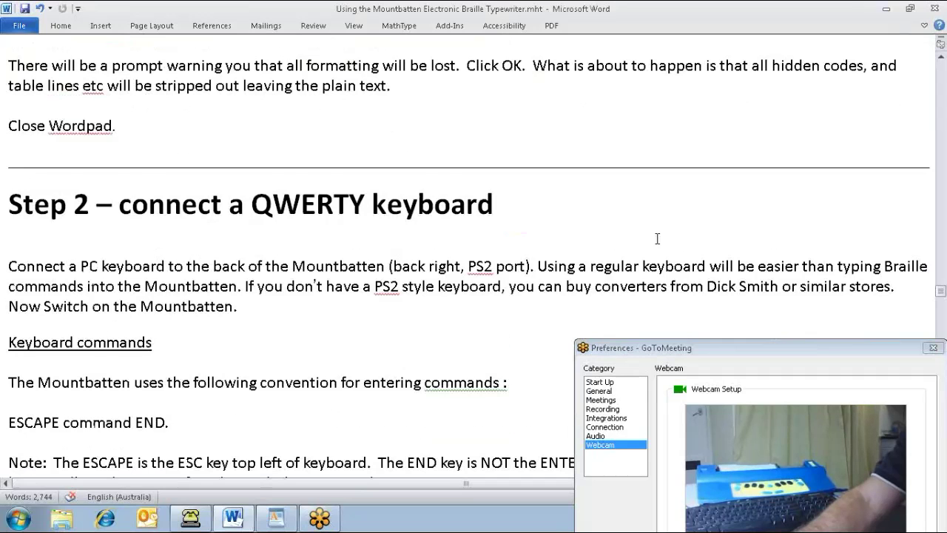
scroll(658, 235, down, 1)
scroll(651, 218, down, 4)
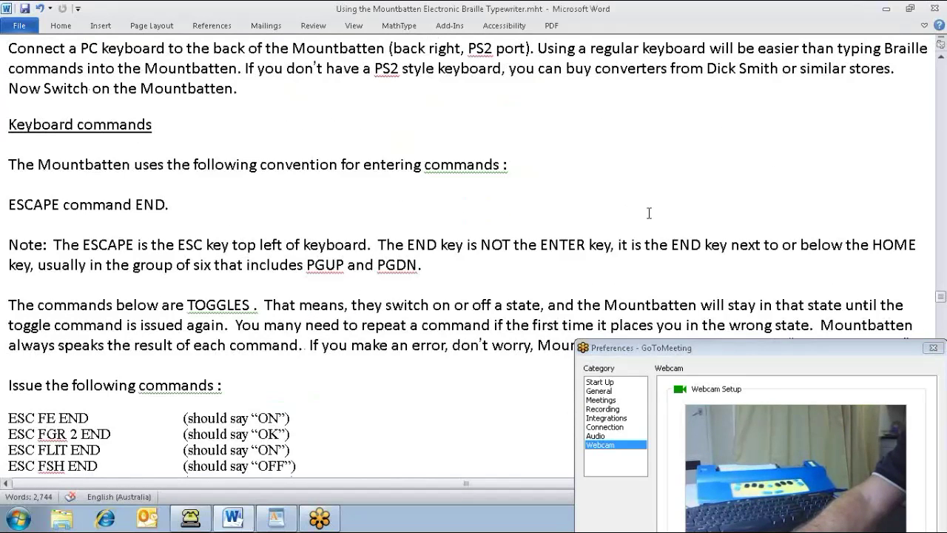
scroll(619, 201, down, 2)
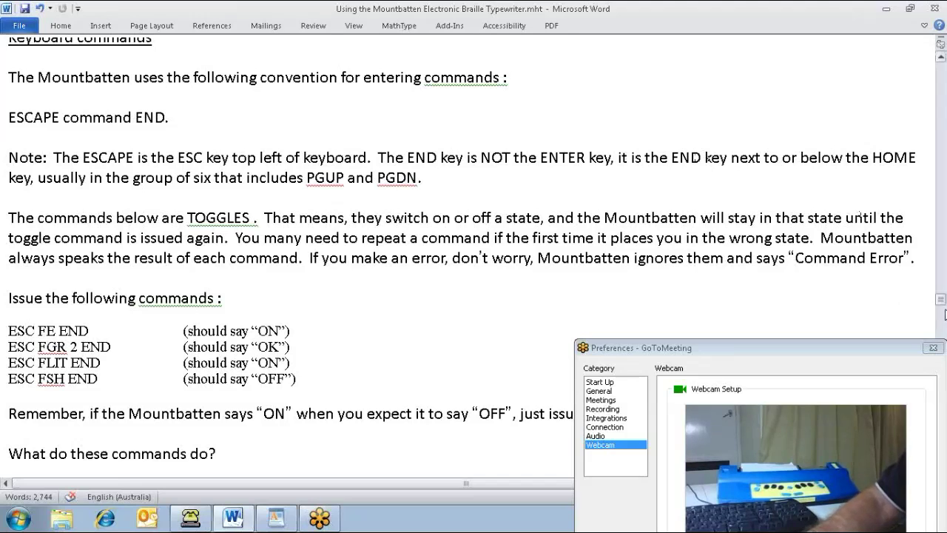
drag(942, 302, 942, 312)
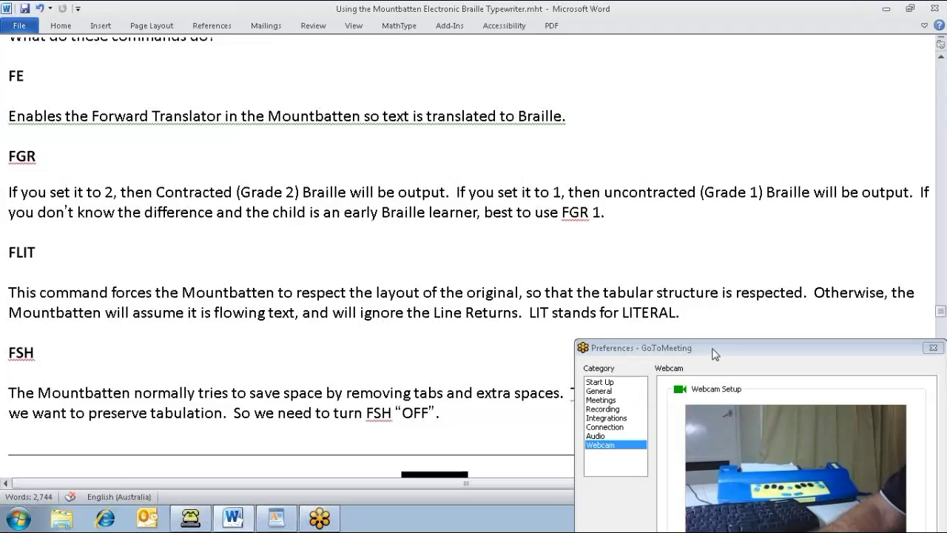
Step: Bring the whole GoToMeeting webcam picture into view and read the guide on to Step 3 - run MB-Comm
drag(714, 350, 697, 238)
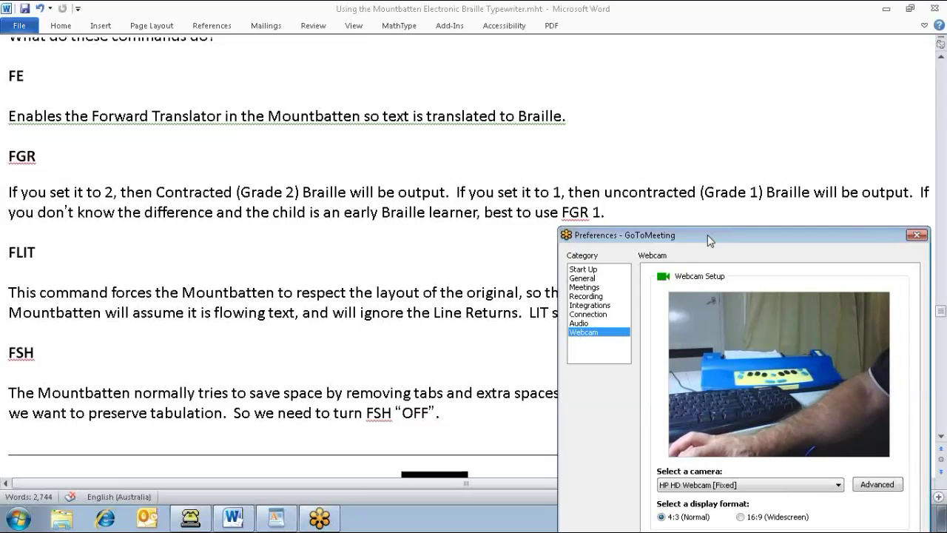
click(436, 289)
scroll(438, 289, down, 1)
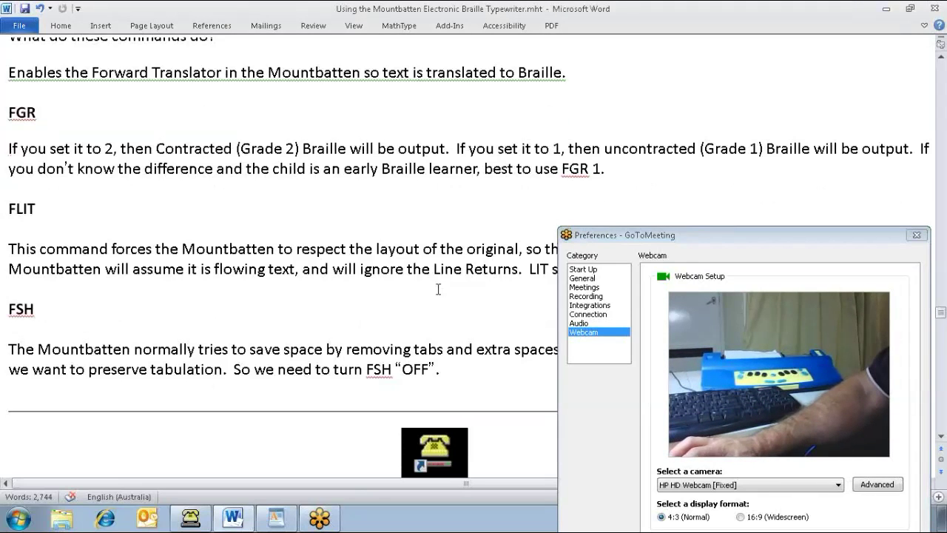
scroll(438, 289, down, 3)
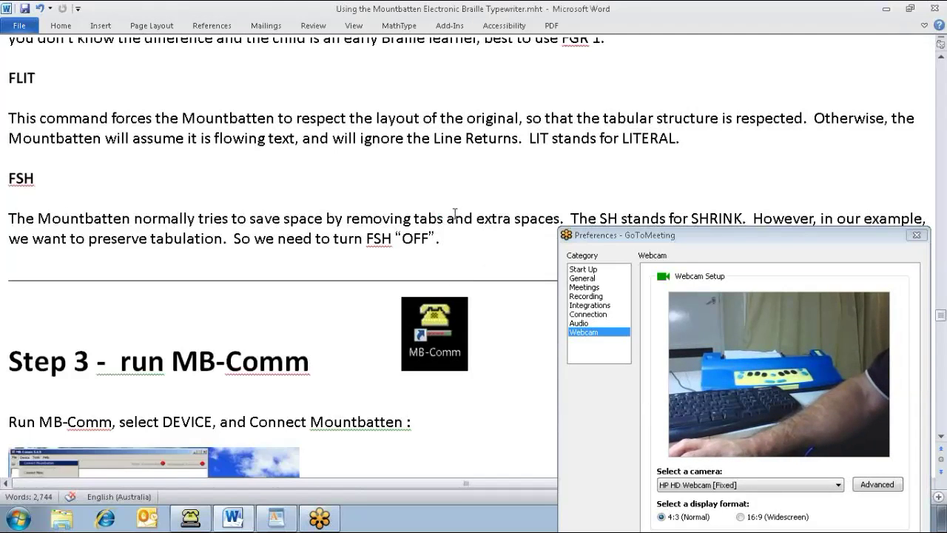
scroll(455, 213, down, 2)
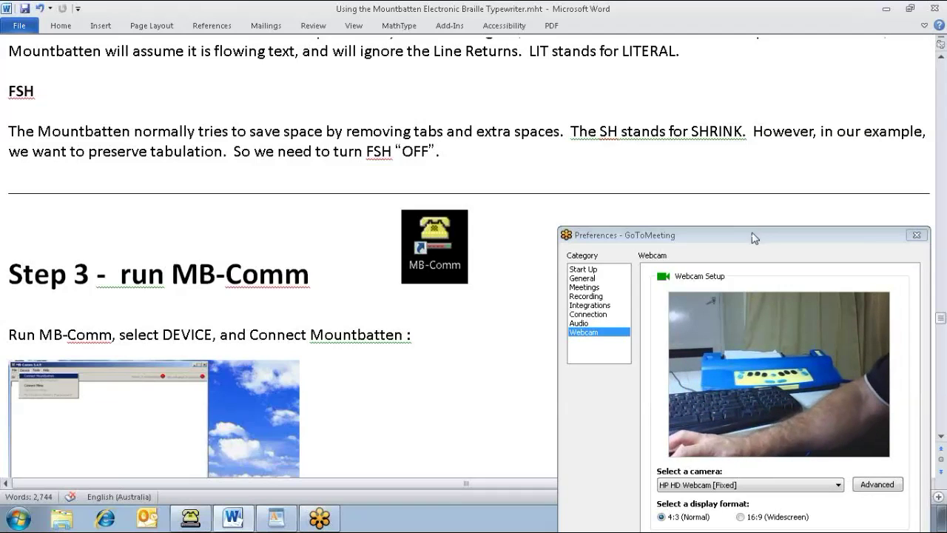
Step: Move the GoToMeeting webcam preview out of the way and view the Step 3 instructions for connecting the Mountbatten
drag(750, 235, 726, 523)
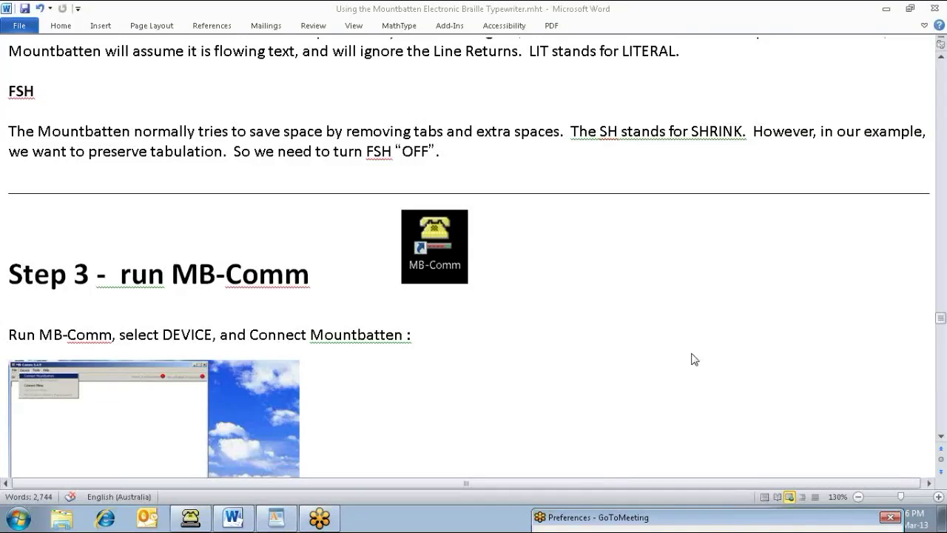
click(510, 378)
scroll(469, 370, down, 2)
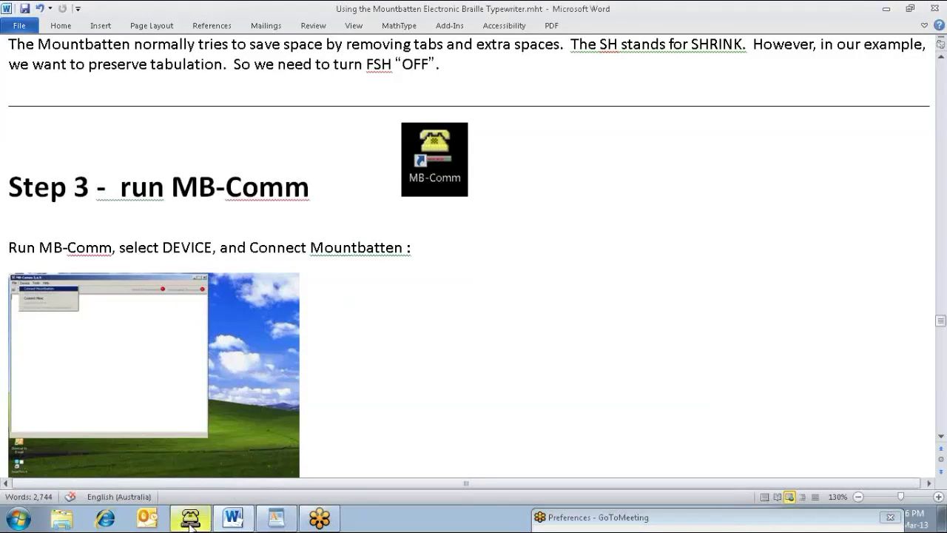
Step: Switch to the PC-Mountbatten Communication program, move its window clear of the guide's picture, and disconnect the Mountbatten
mouse_move(191, 522)
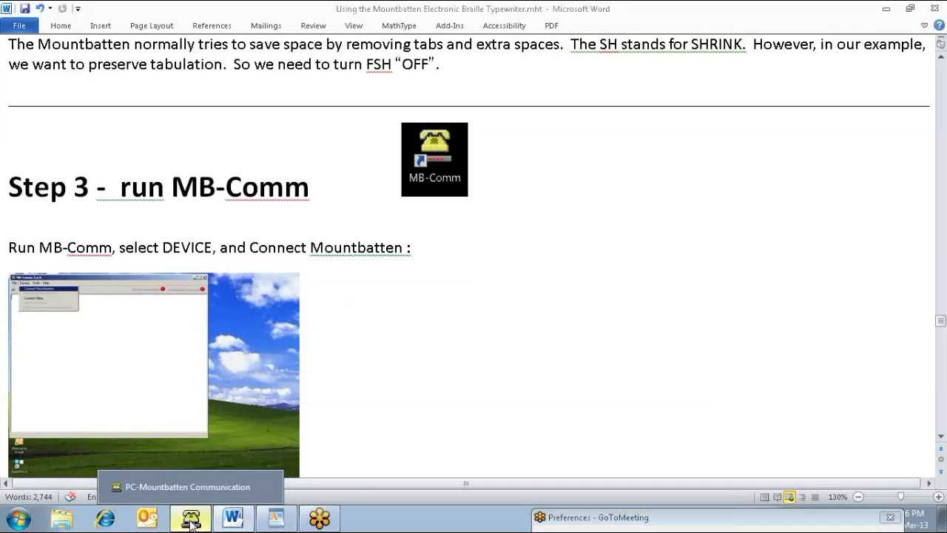
click(191, 520)
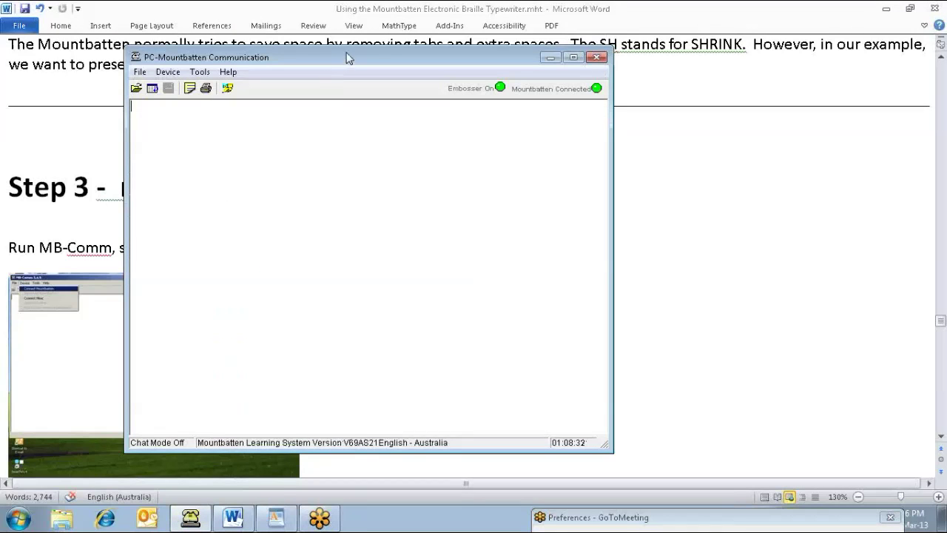
drag(353, 59, 517, 78)
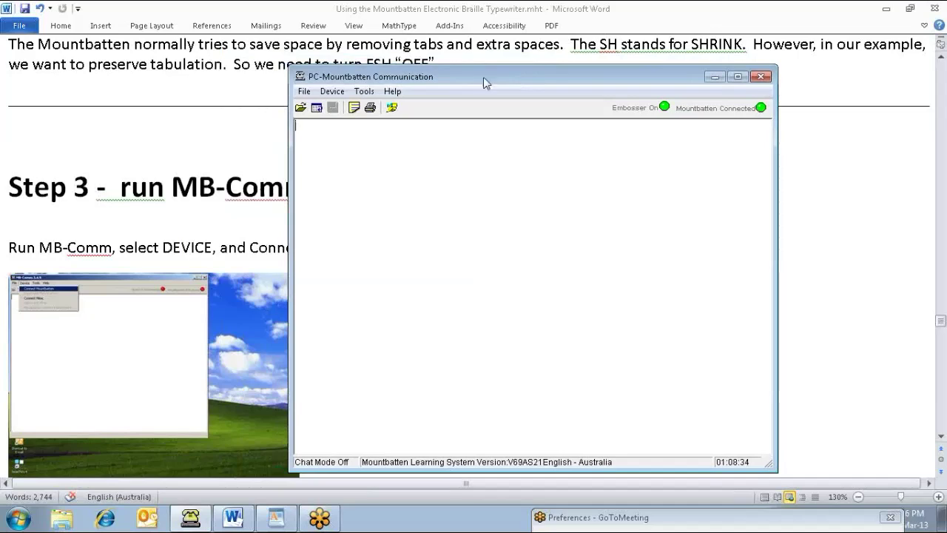
click(340, 95)
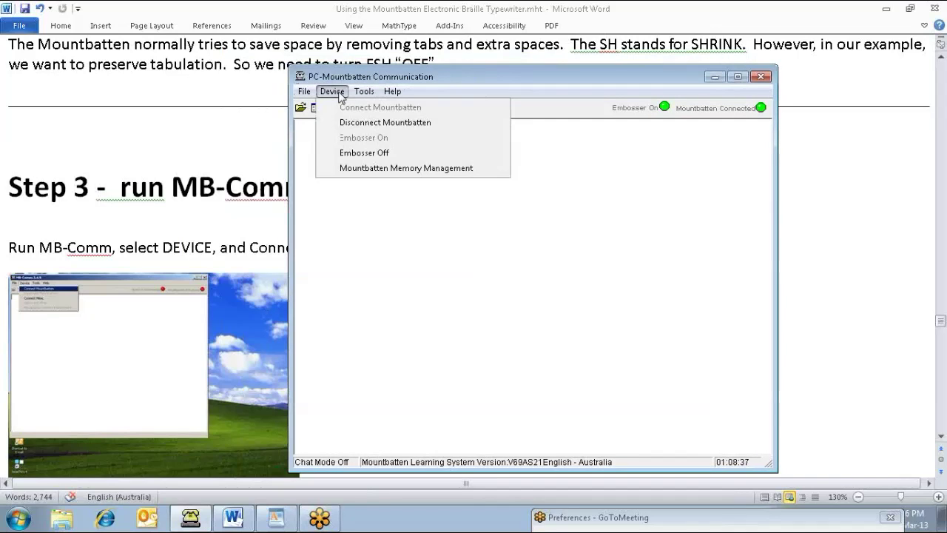
click(357, 123)
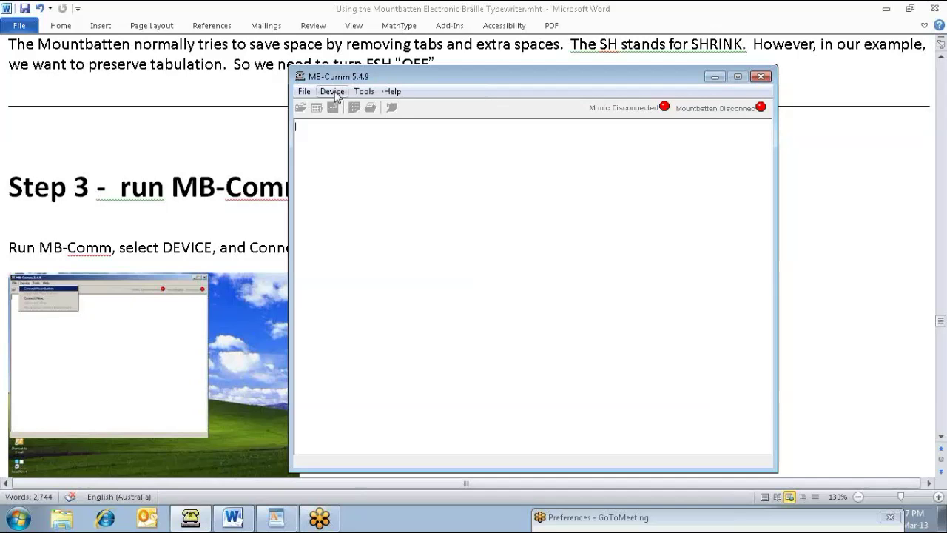
Step: Connect the Mountbatten through the COM4 Mountbatten (USB) port and continue past the paper and power check
click(335, 96)
click(351, 109)
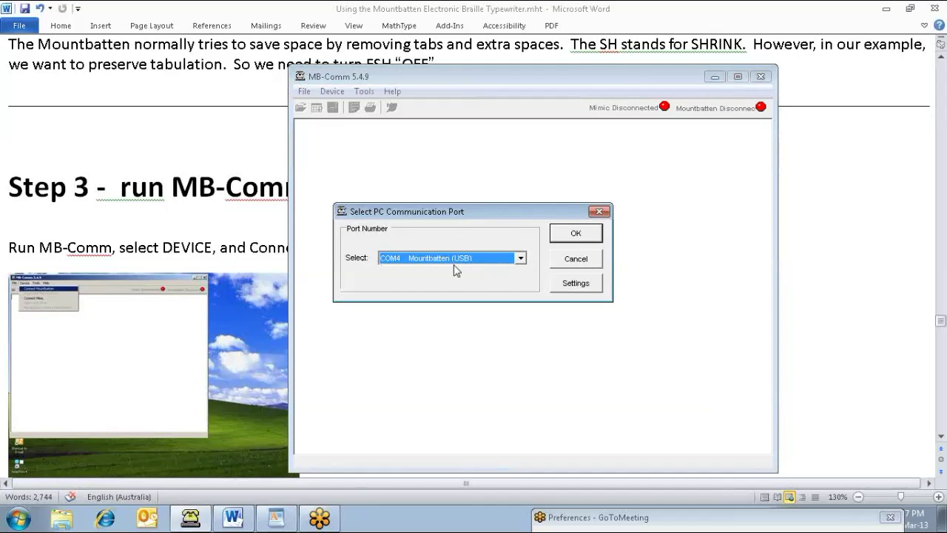
click(576, 233)
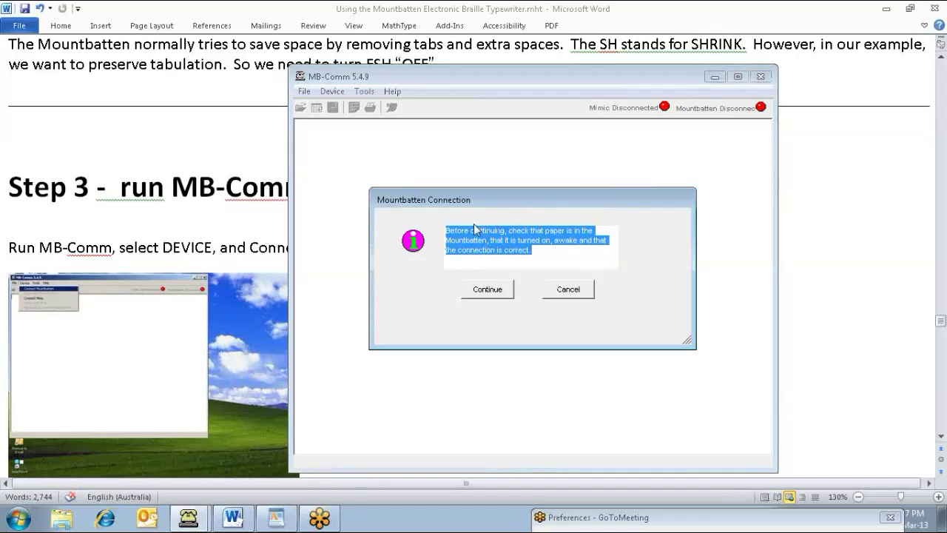
click(489, 290)
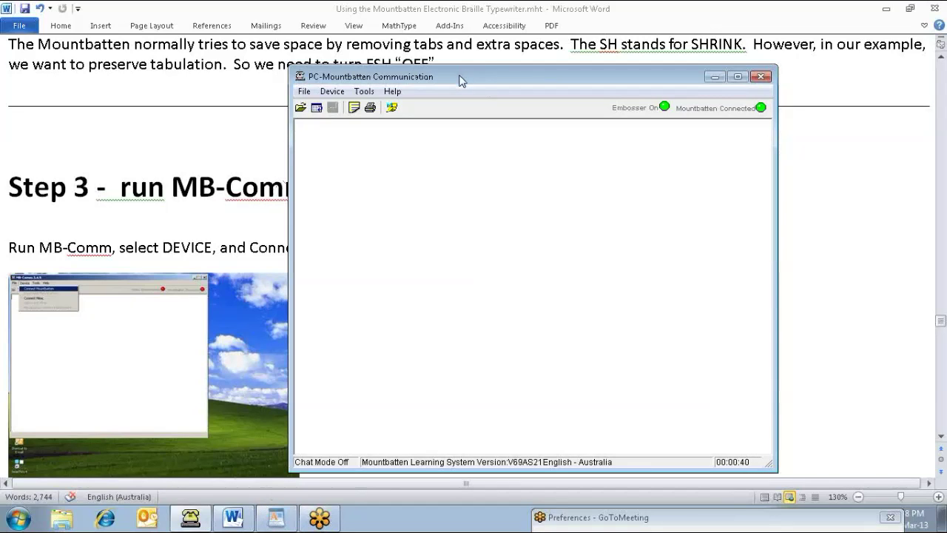
Step: Switch back to the Word guide and read the instructions for sending a text file to the Mountbatten
click(207, 155)
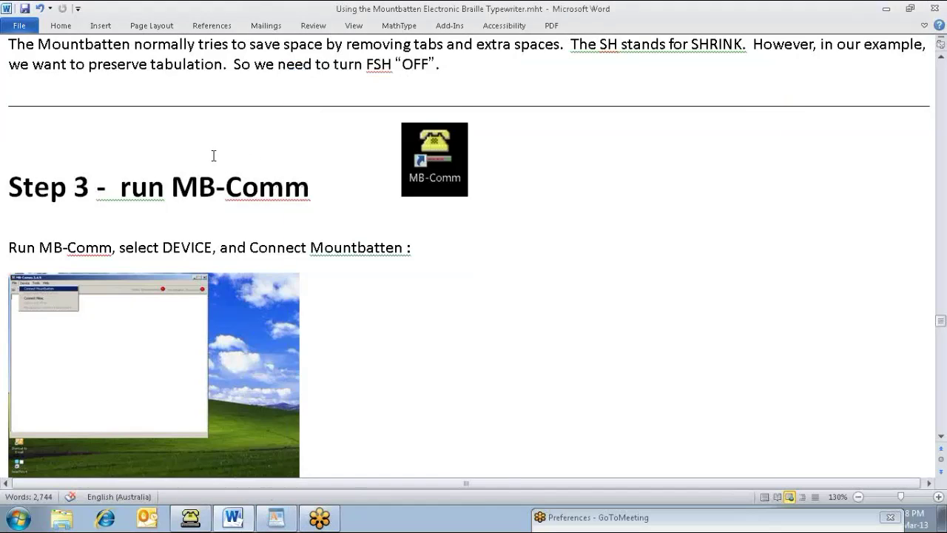
scroll(214, 156, down, 8)
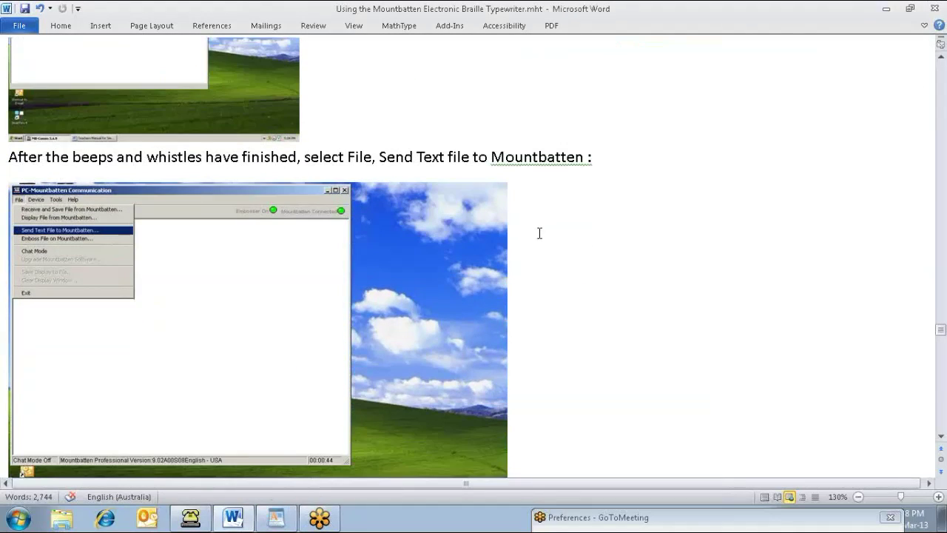
scroll(540, 233, down, 1)
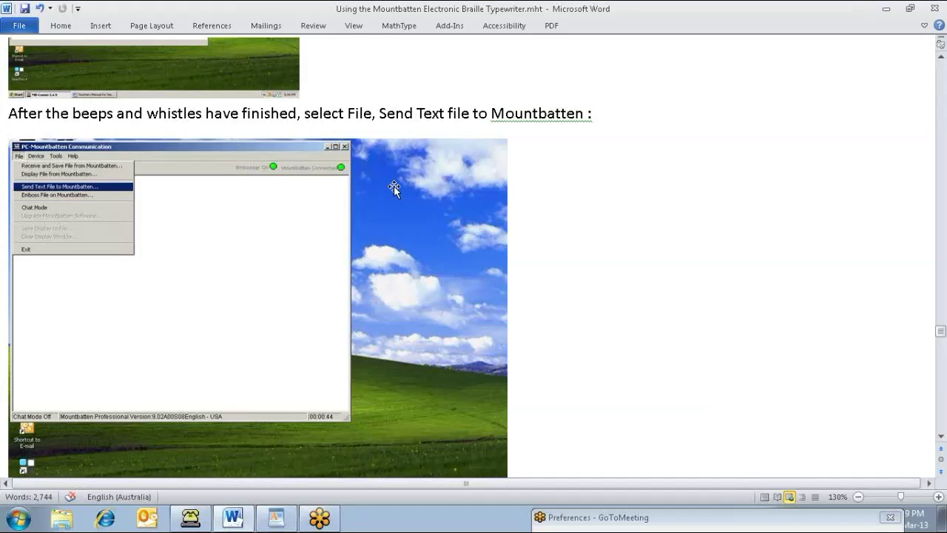
scroll(399, 290, down, 3)
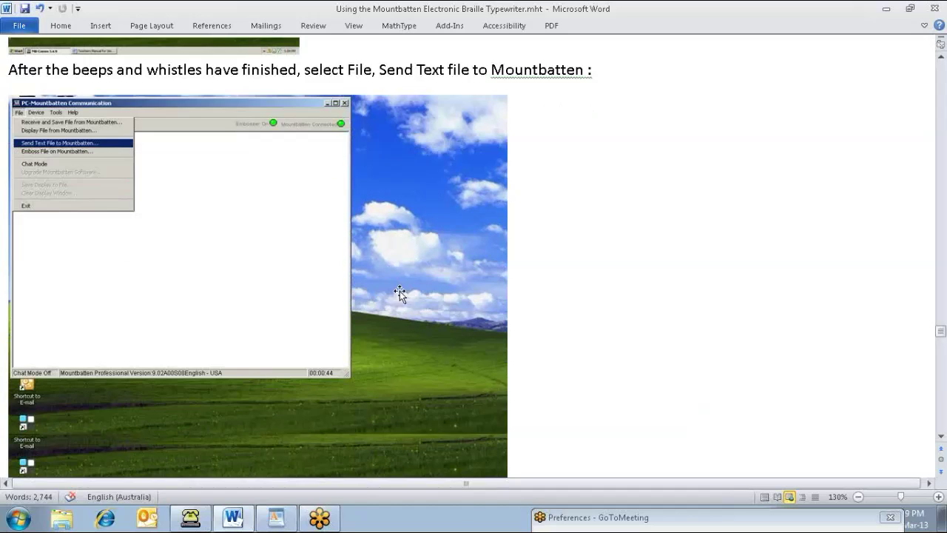
scroll(410, 285, down, 2)
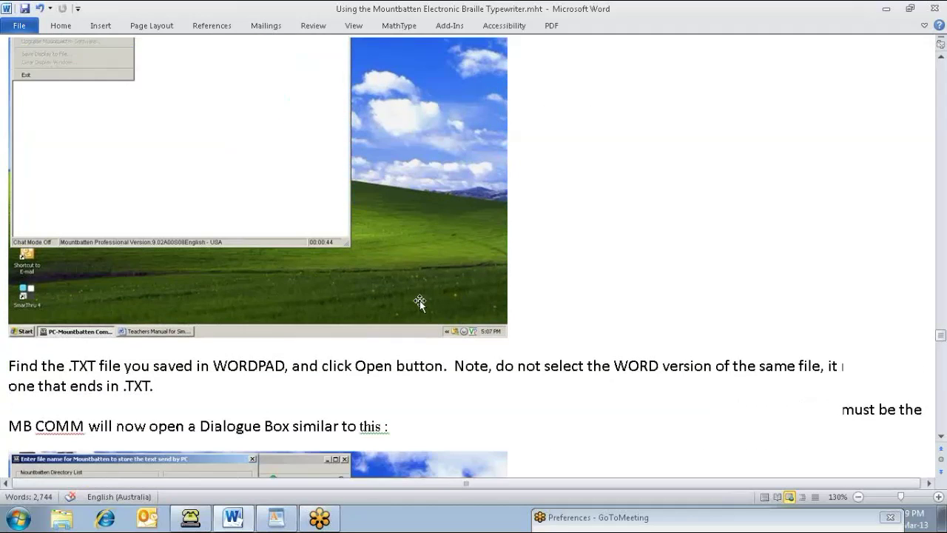
scroll(430, 296, down, 1)
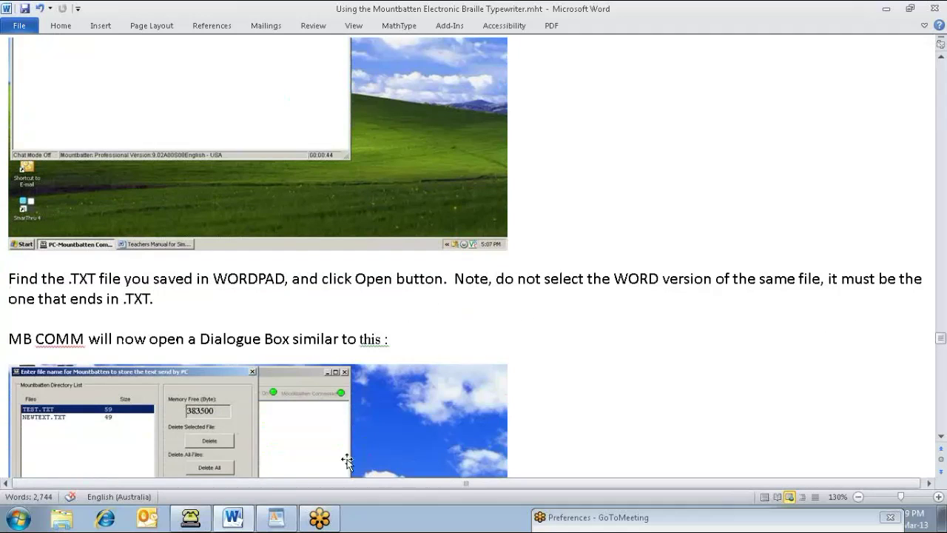
Step: Switch to PC-Mountbatten Communication and send lion.txt from the Desktop to the Mountbatten, storing it as LION.TXT
click(190, 516)
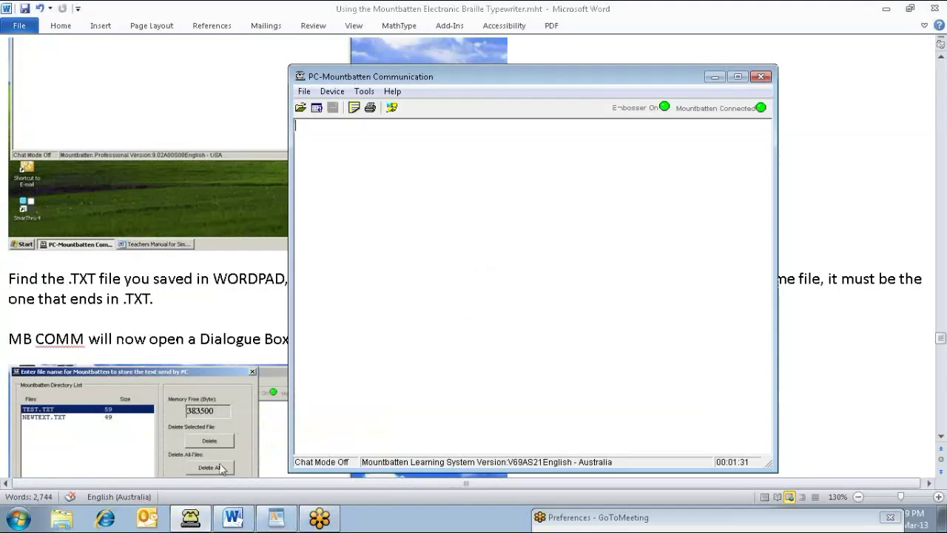
click(304, 92)
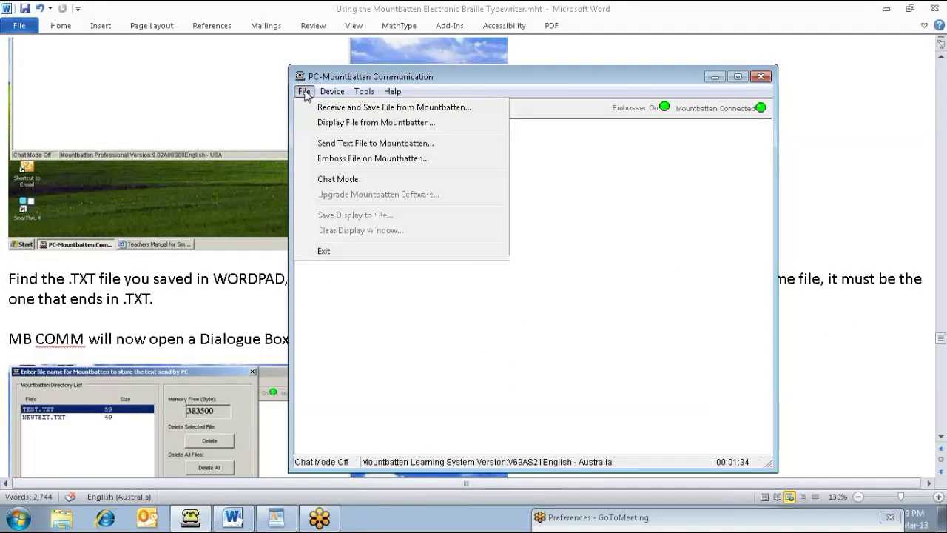
click(335, 144)
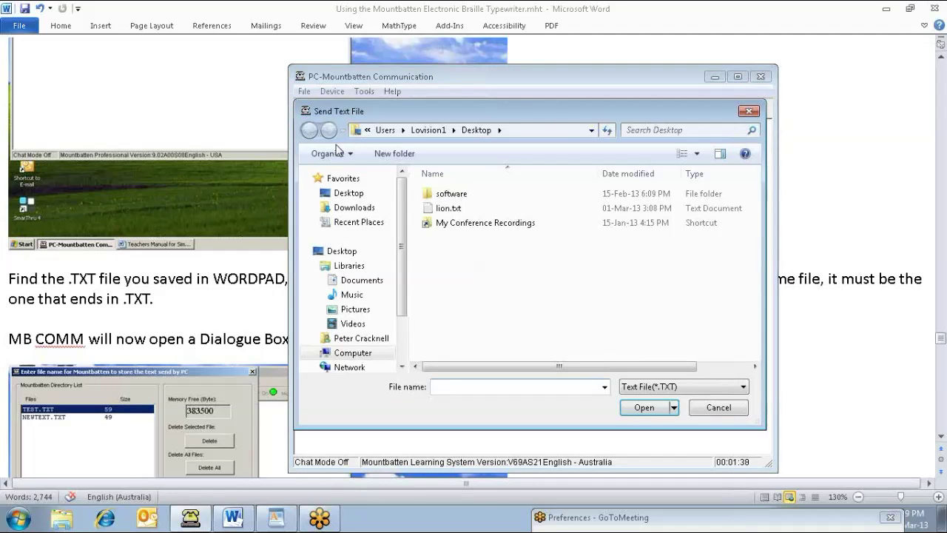
click(346, 194)
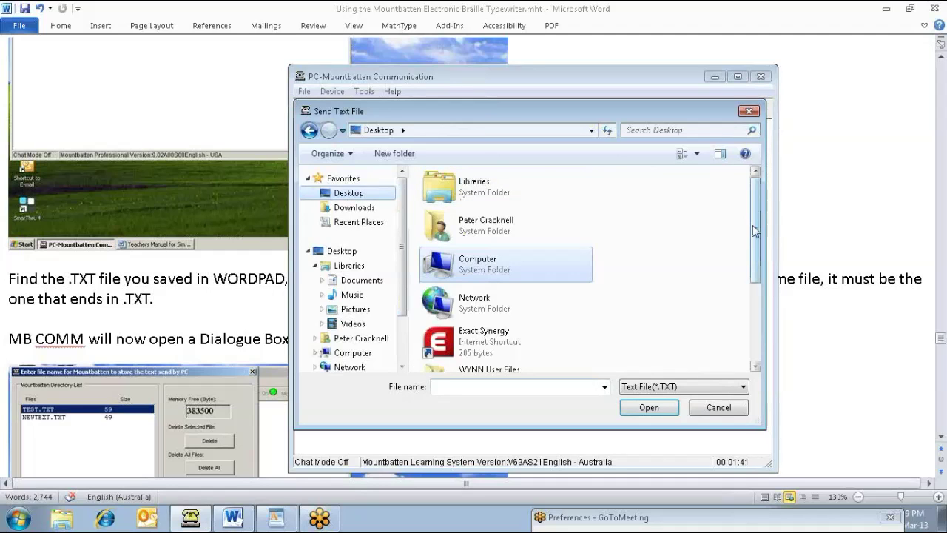
drag(754, 231, 764, 311)
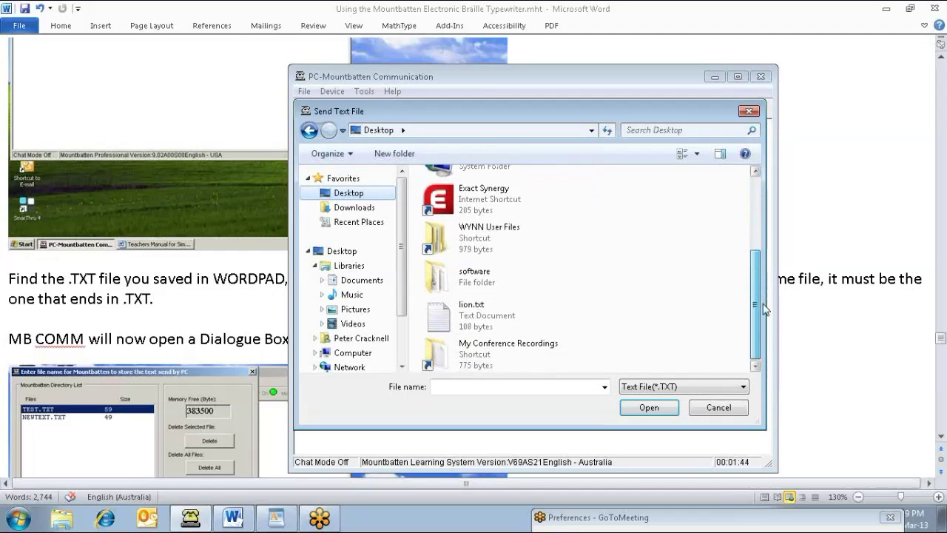
click(446, 318)
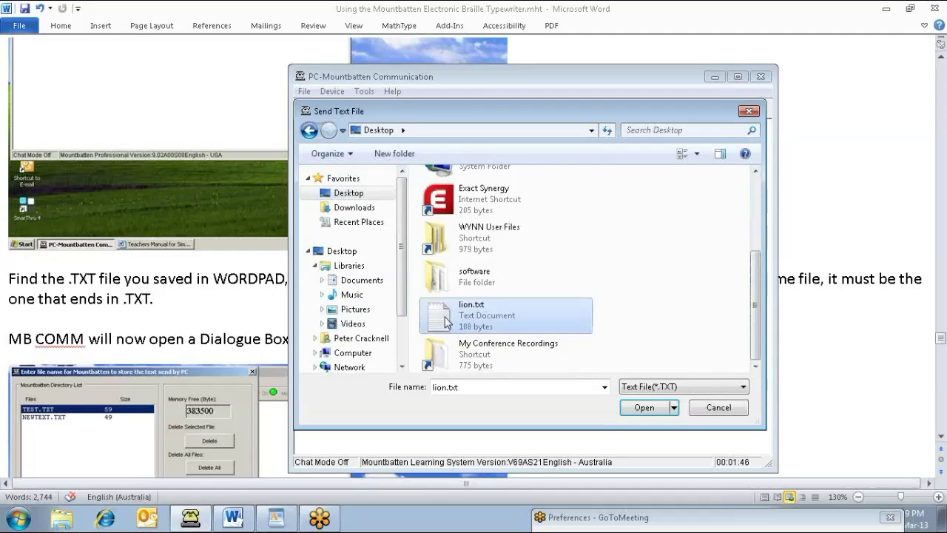
click(644, 408)
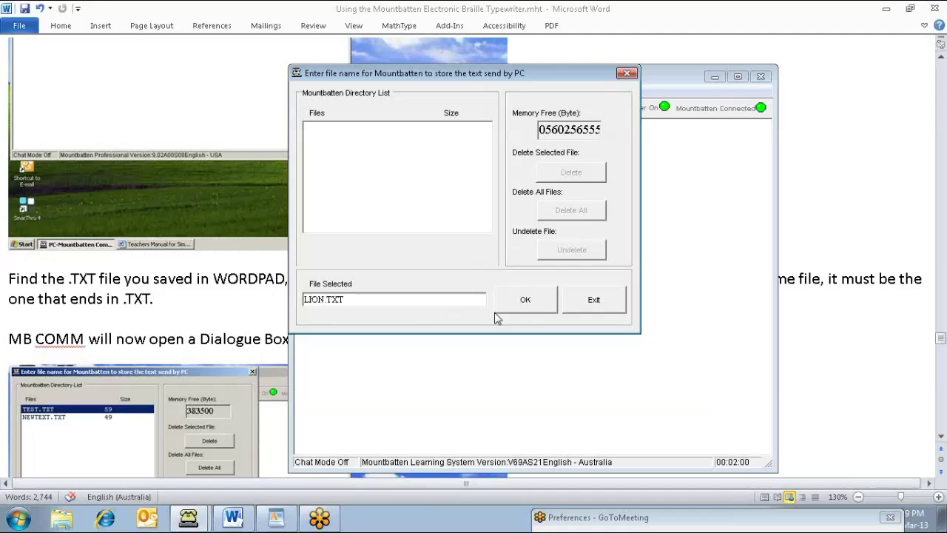
click(527, 300)
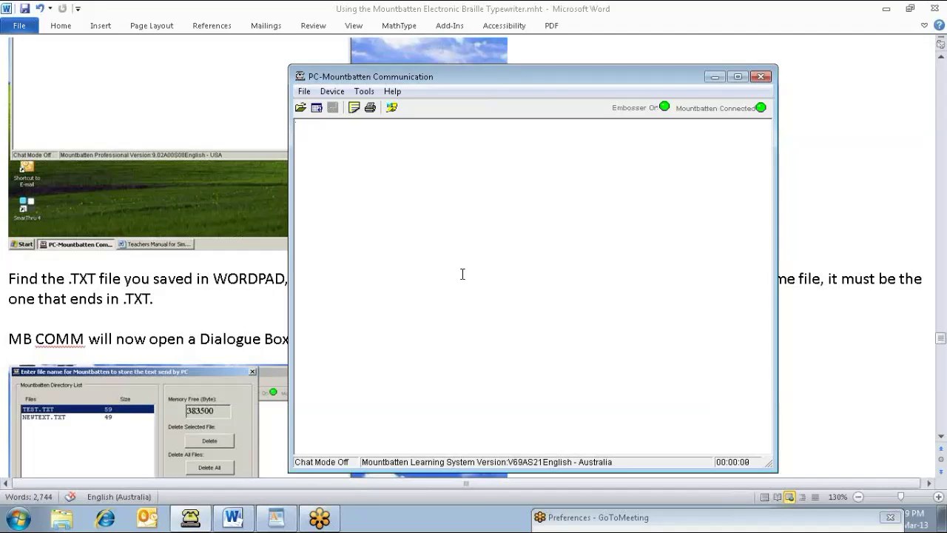
Step: Return to the Word guide and read from the file name advice on to the FORMATTING section's display instructions
click(231, 279)
scroll(608, 318, down, 4)
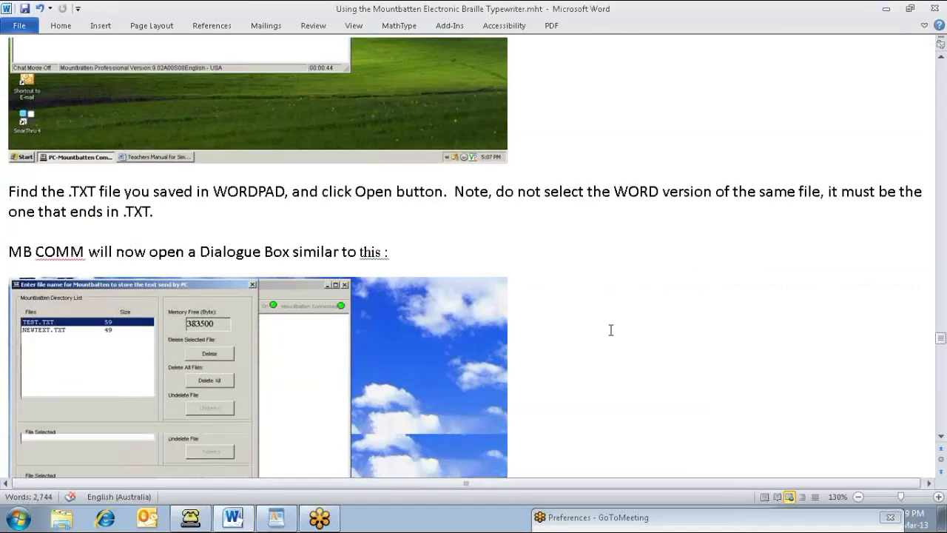
scroll(611, 328, down, 6)
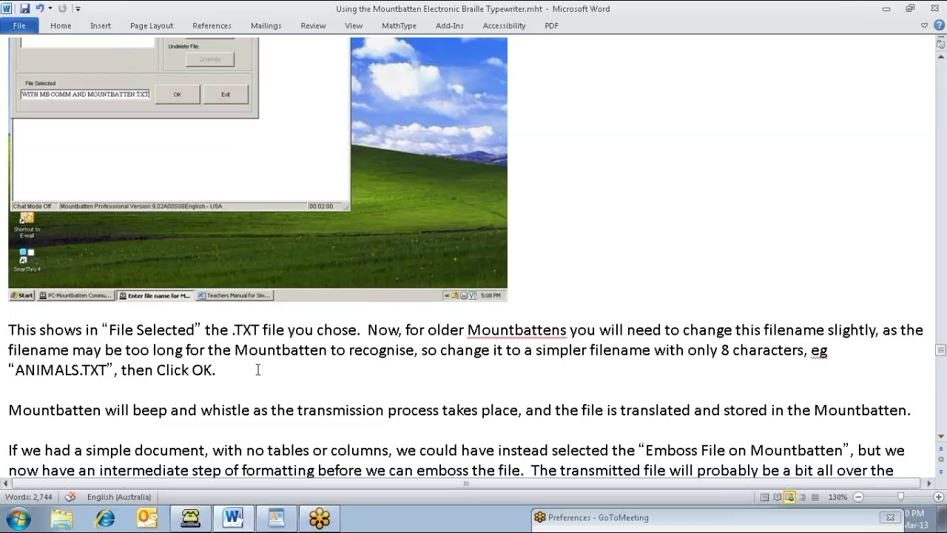
scroll(263, 368, down, 1)
scroll(282, 382, down, 1)
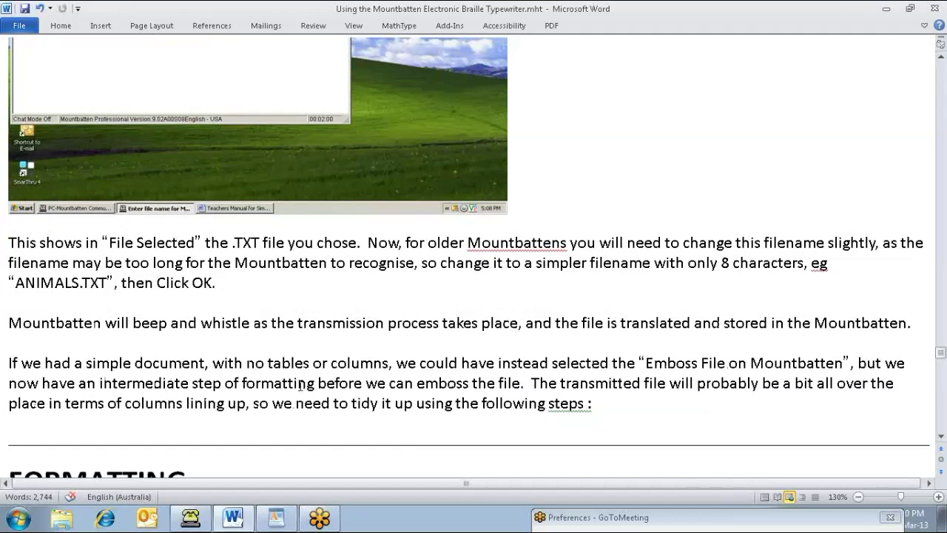
scroll(330, 387, down, 3)
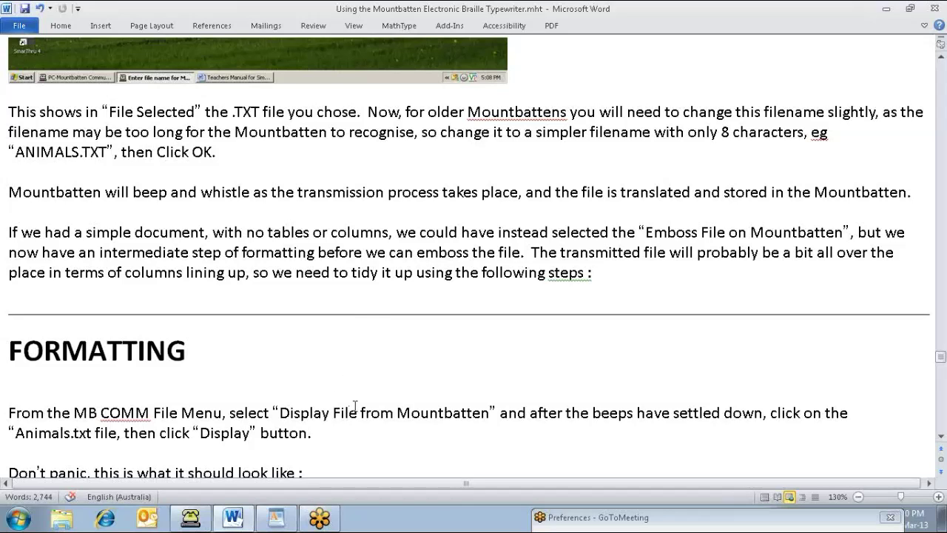
Step: Switch to PC-Mountbatten Communication, display LION.TXT from the Mountbatten, and move the window off the guide's text
mouse_move(190, 518)
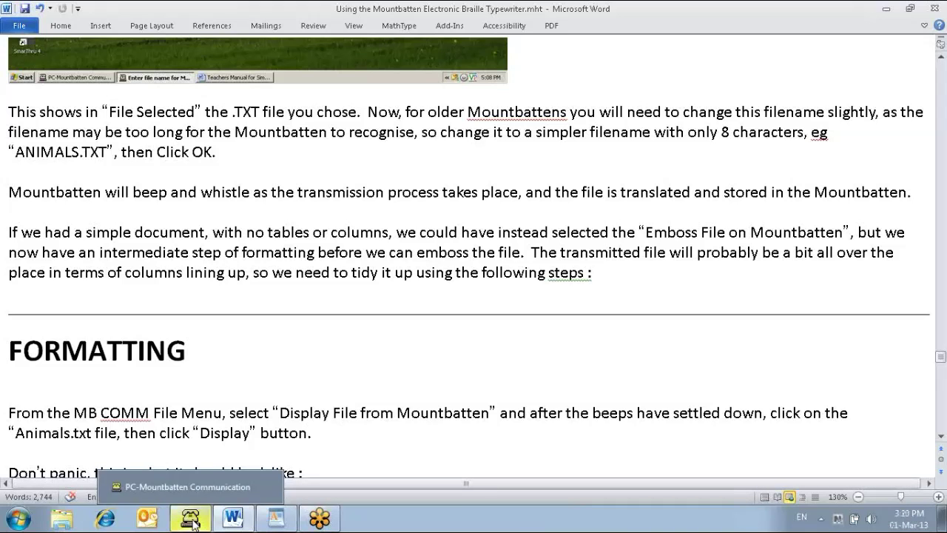
click(194, 487)
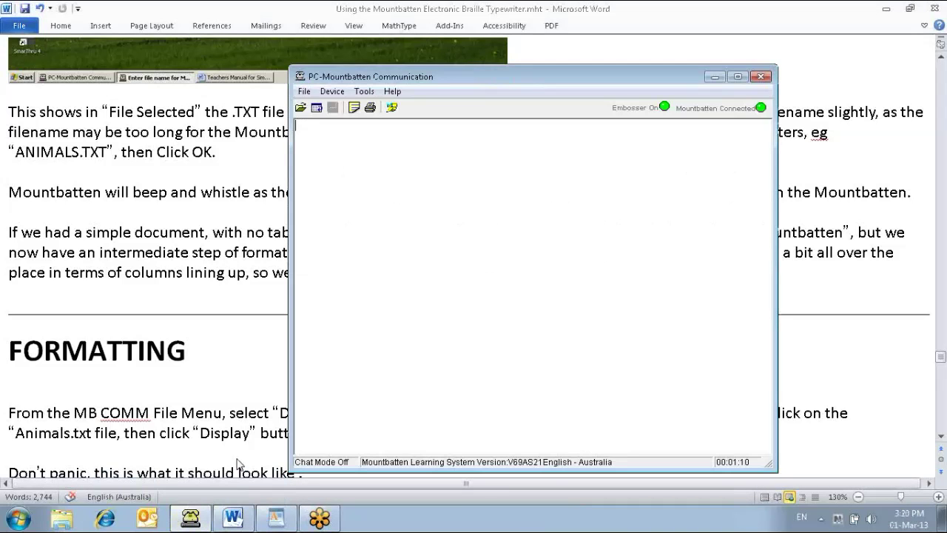
click(304, 93)
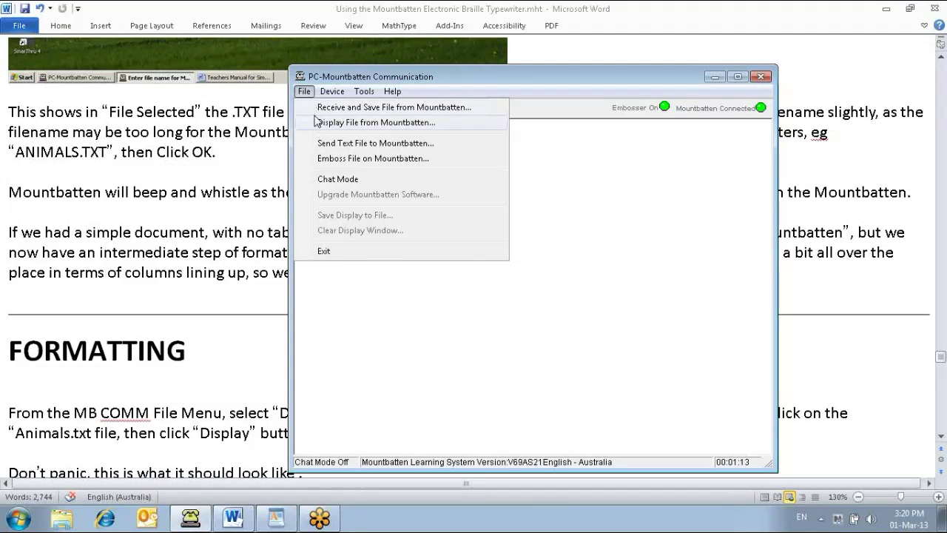
click(318, 122)
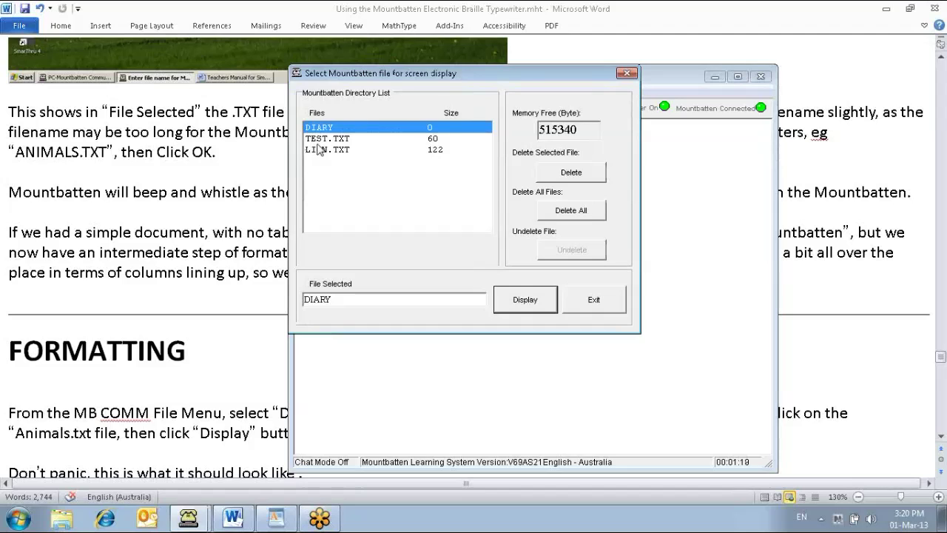
click(324, 150)
click(538, 301)
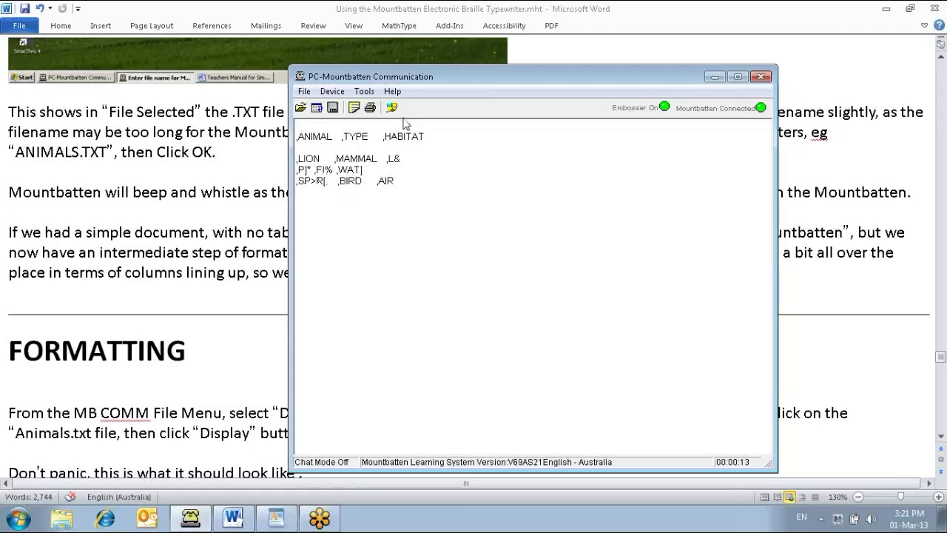
drag(461, 76, 557, 42)
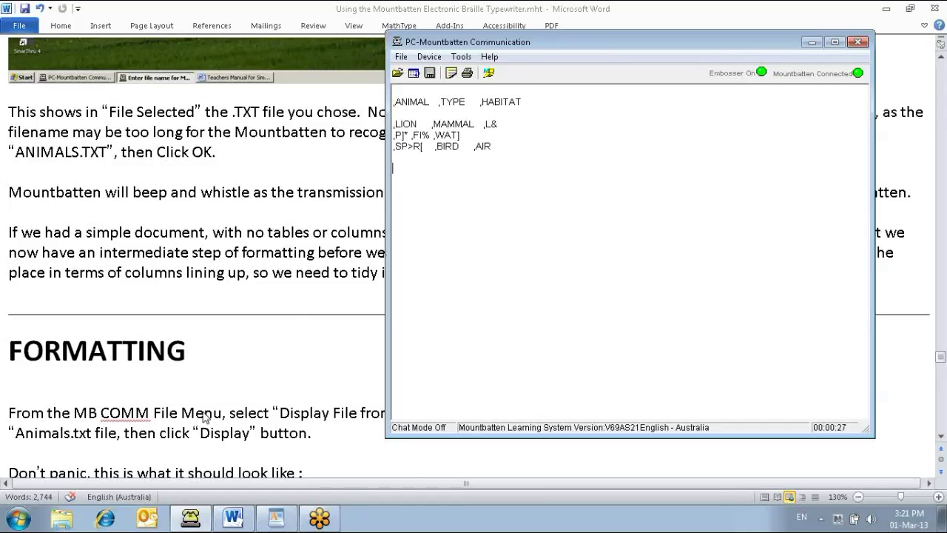
Step: Return to the Word guide and read the contracted and uncontracted braille comparison on to the Save Display to File instruction
click(175, 423)
scroll(275, 403, down, 5)
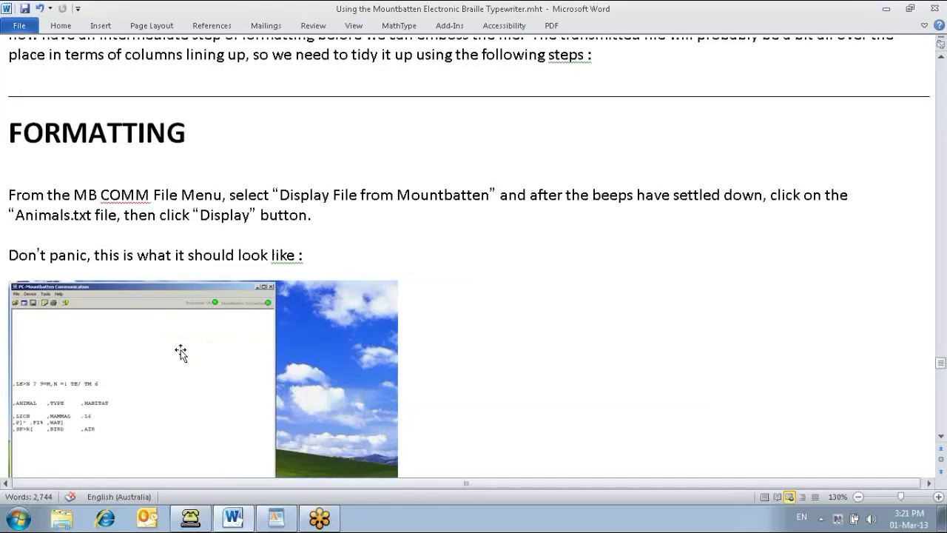
scroll(182, 352, down, 2)
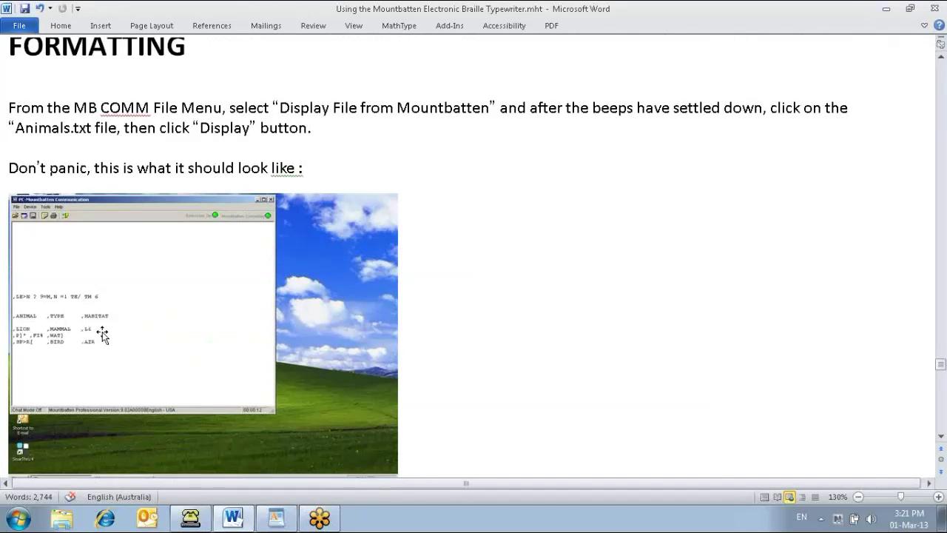
scroll(102, 333, down, 1)
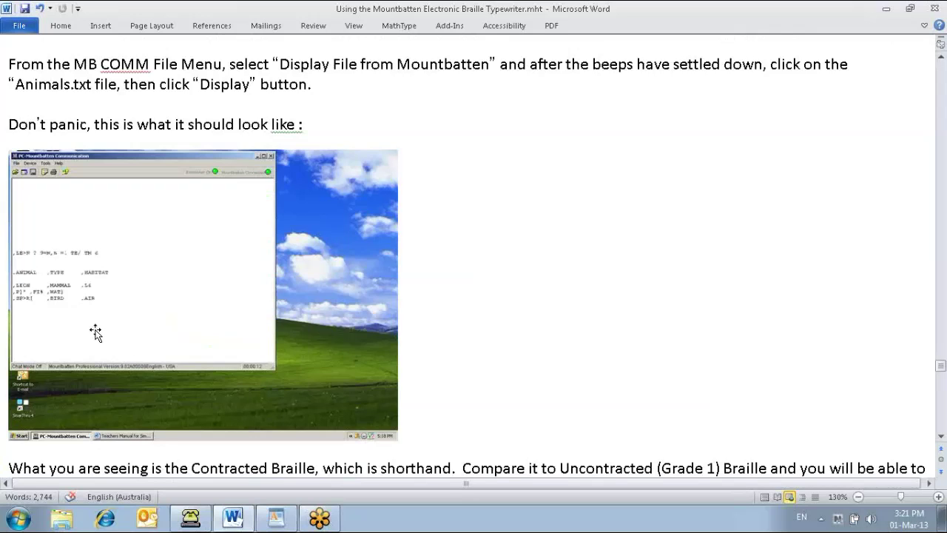
scroll(403, 390, down, 1)
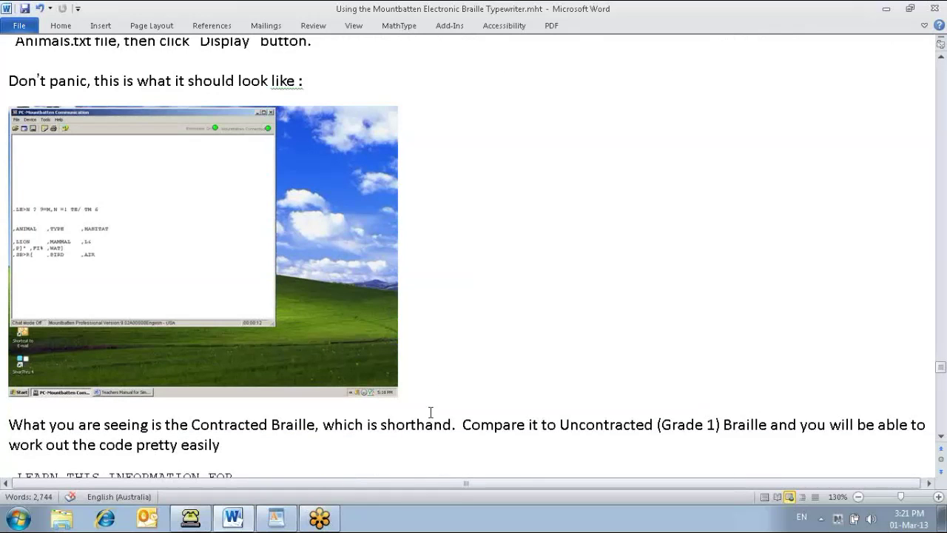
scroll(466, 422, down, 2)
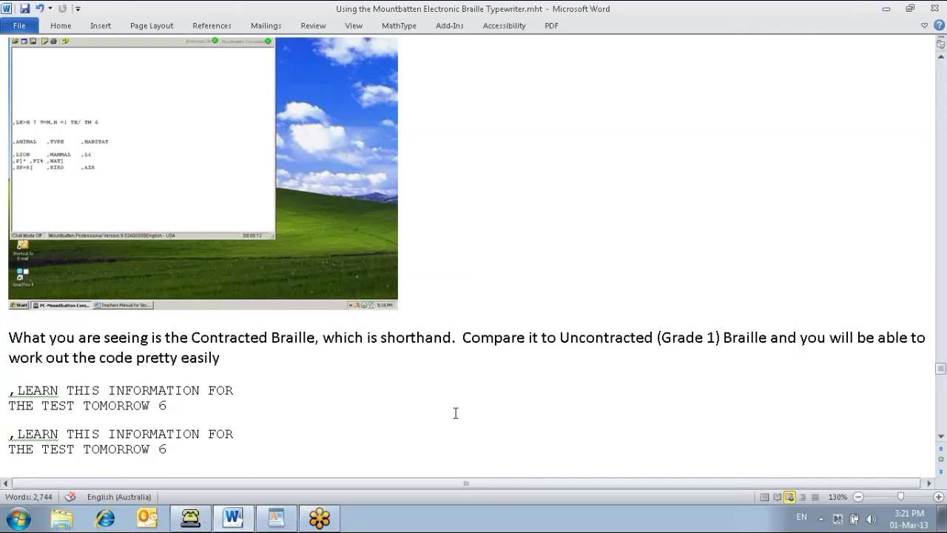
scroll(453, 412, down, 5)
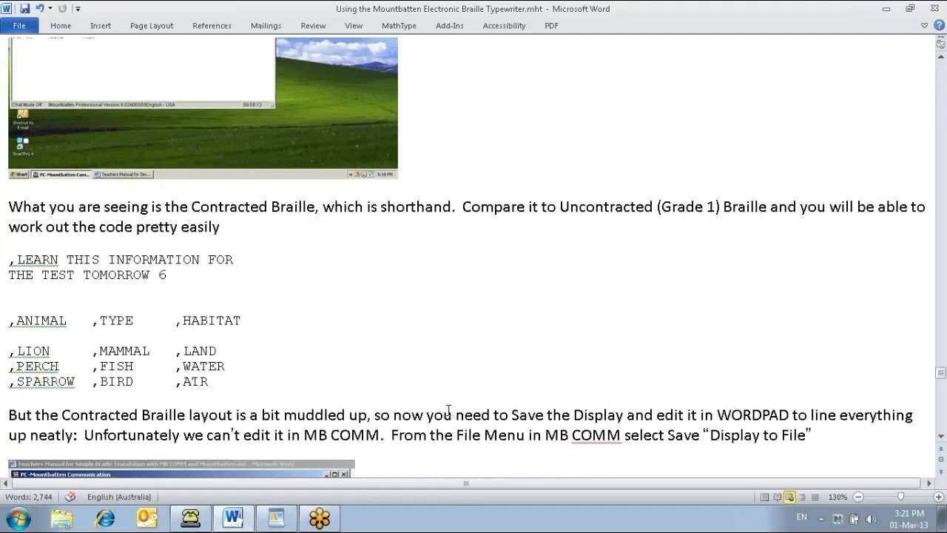
scroll(448, 409, down, 1)
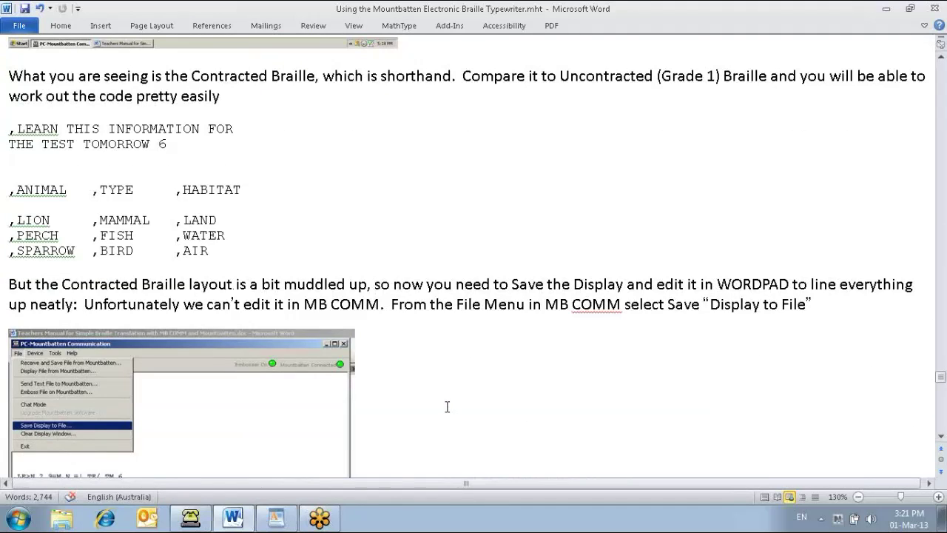
scroll(447, 406, down, 1)
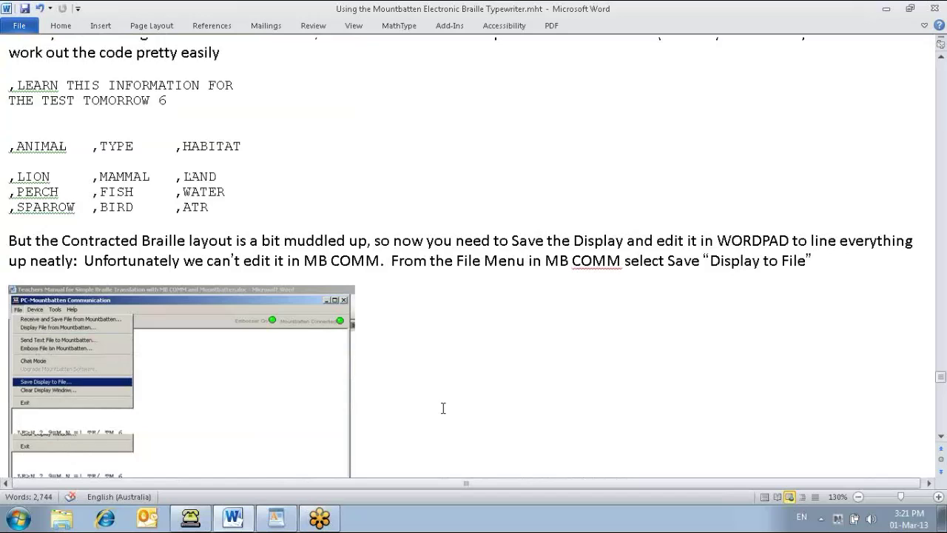
Step: Switch to PC-Mountbatten Communication and save the displayed braille text to the Desktop as the text file lionbrl
scroll(443, 408, down, 1)
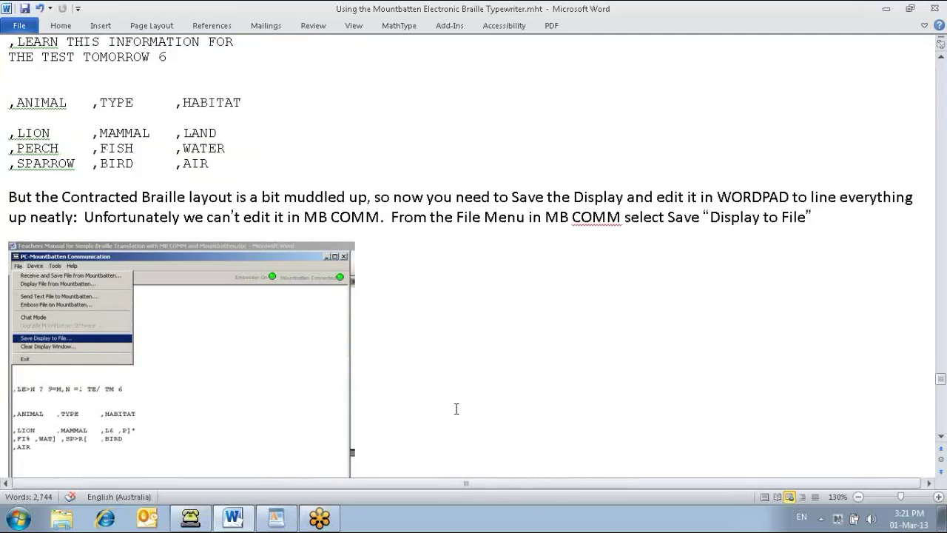
scroll(451, 405, down, 1)
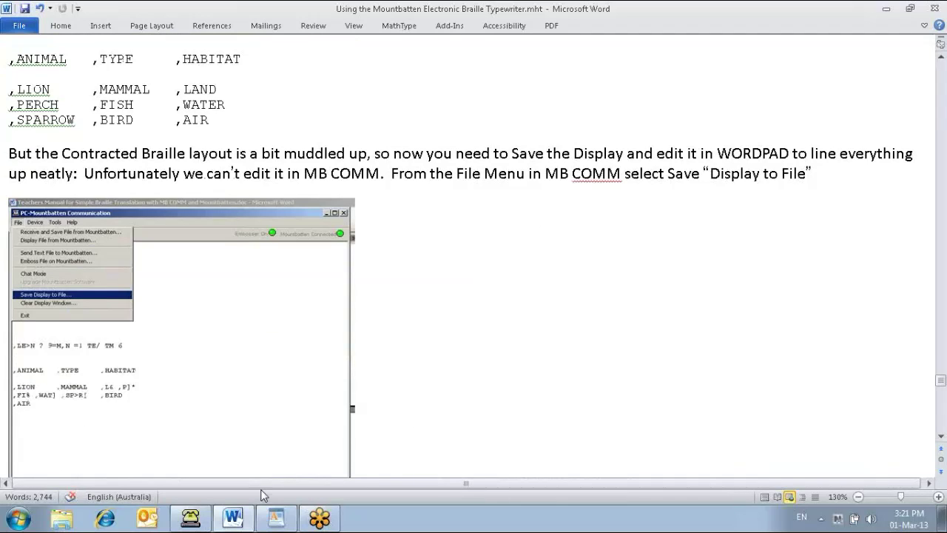
click(189, 517)
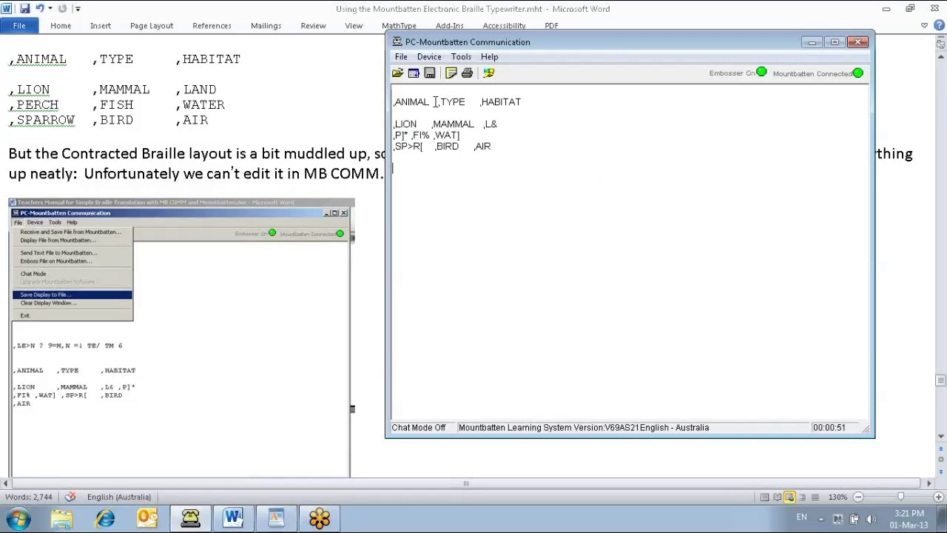
click(402, 57)
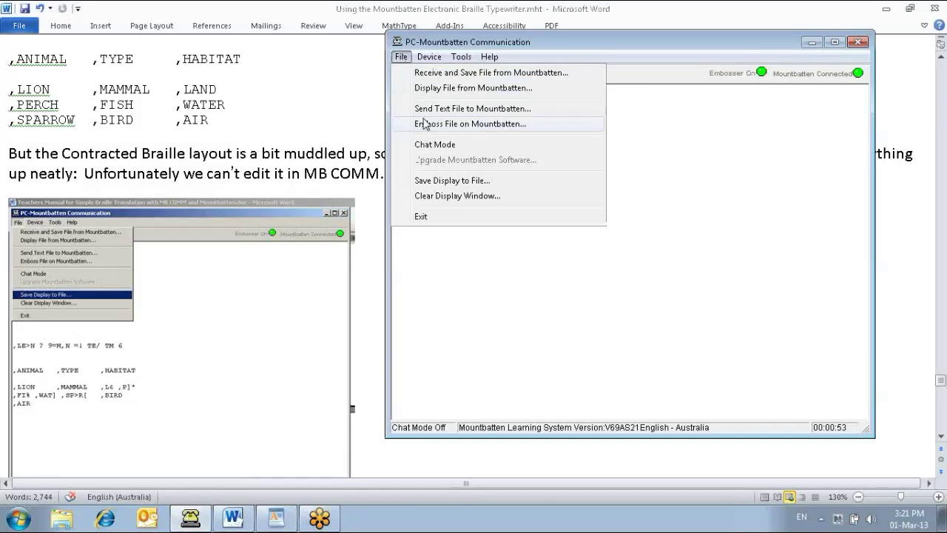
click(459, 182)
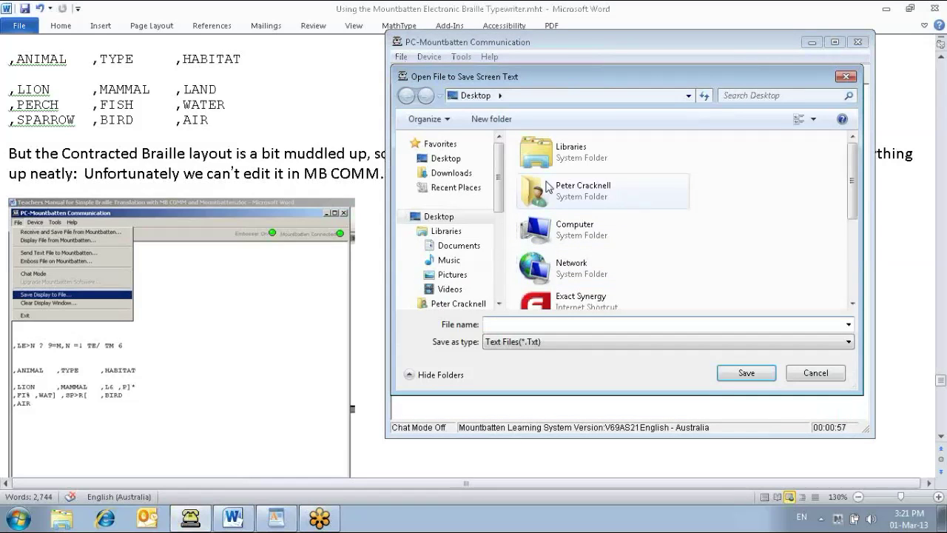
click(447, 159)
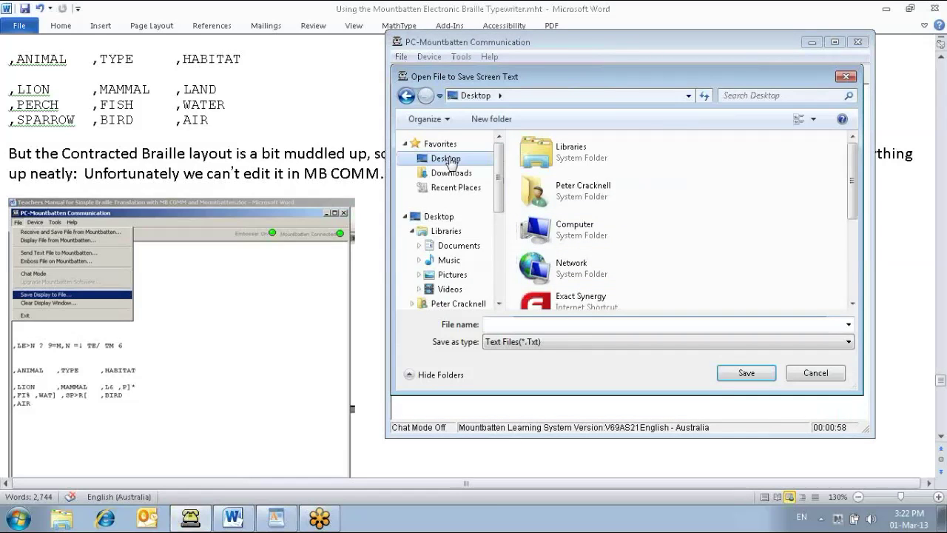
click(493, 324)
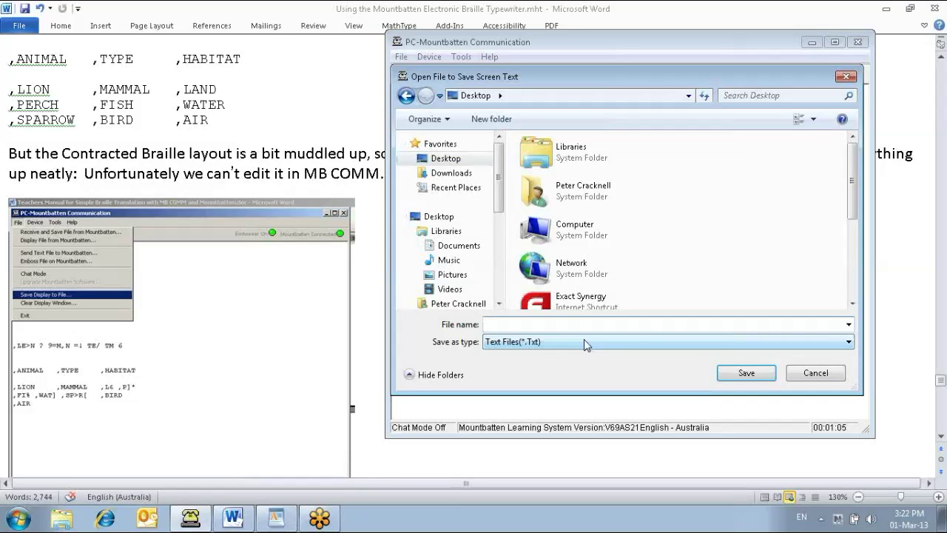
text(lionbrl)
click(749, 374)
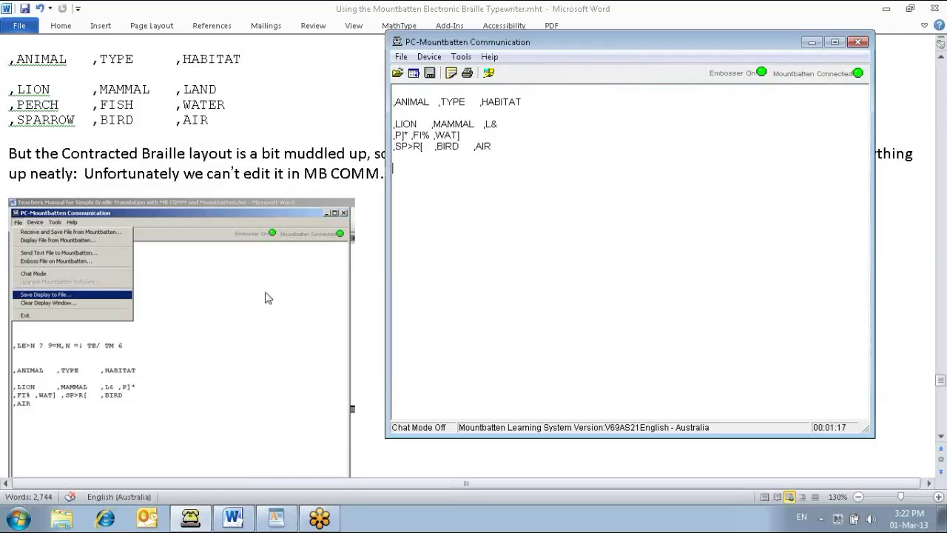
Step: Check the IMPORTANT NEXT STEP section of the Word guide and disconnect the Mountbatten in PC-Mountbatten Communication
click(355, 288)
scroll(367, 292, down, 2)
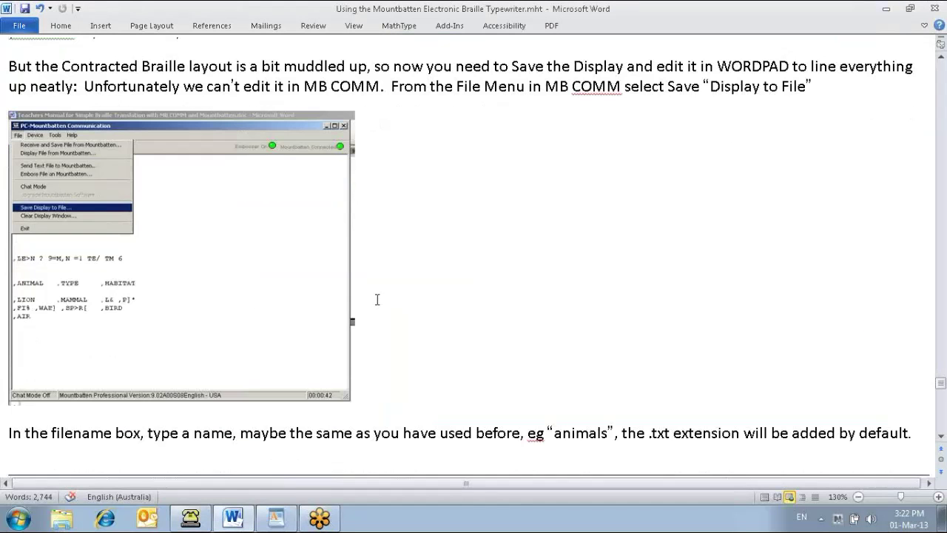
scroll(399, 293, down, 3)
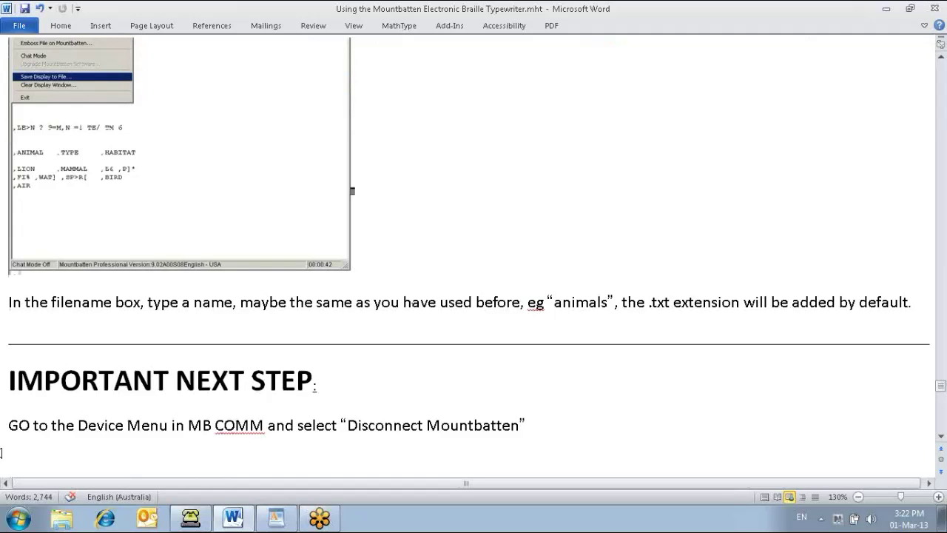
scroll(498, 436, down, 1)
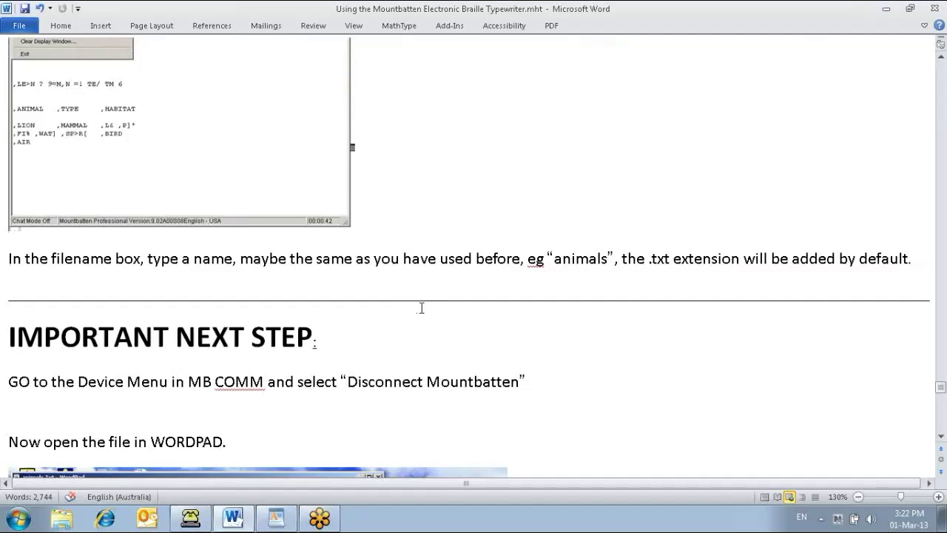
click(191, 517)
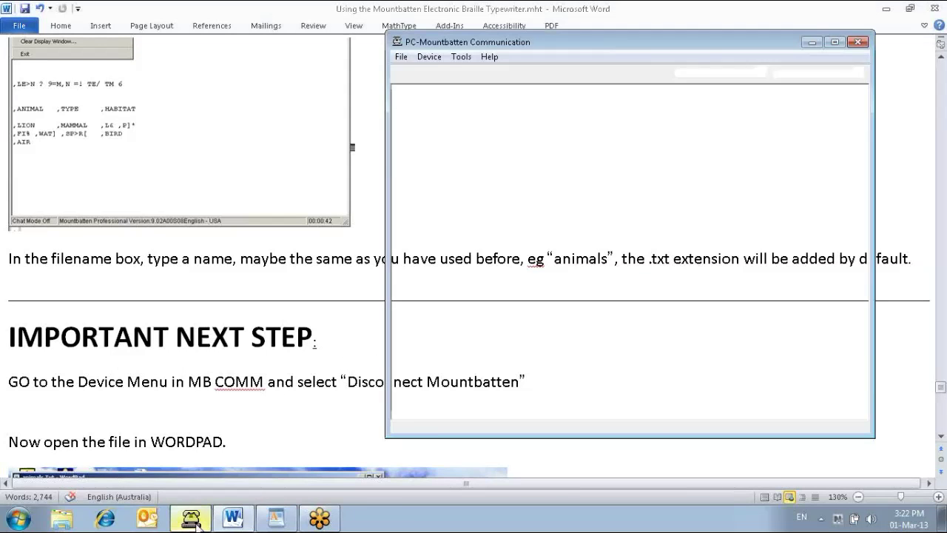
click(430, 57)
click(449, 89)
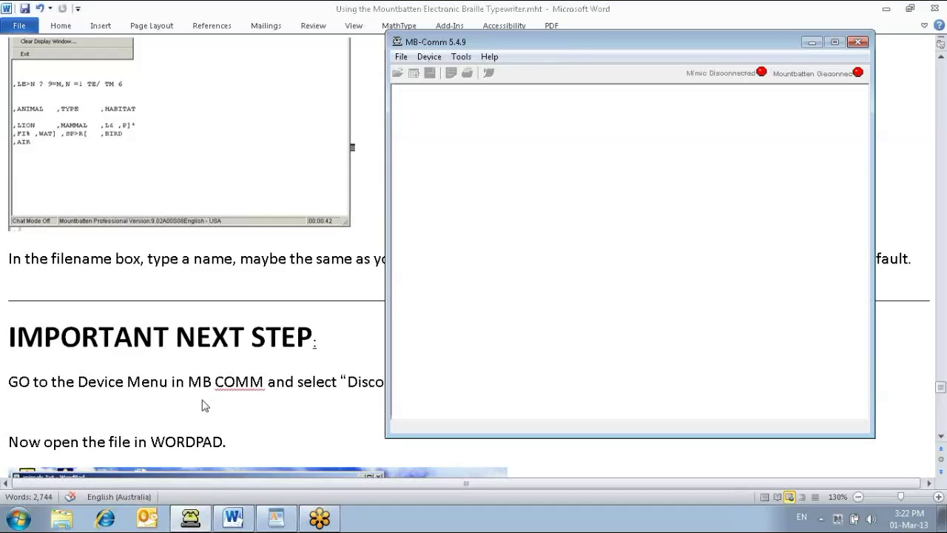
Step: Return to the Word guide for the next instruction, switch to WordPad and open lionbrl.Txt from the Desktop
click(197, 377)
scroll(320, 382, down, 5)
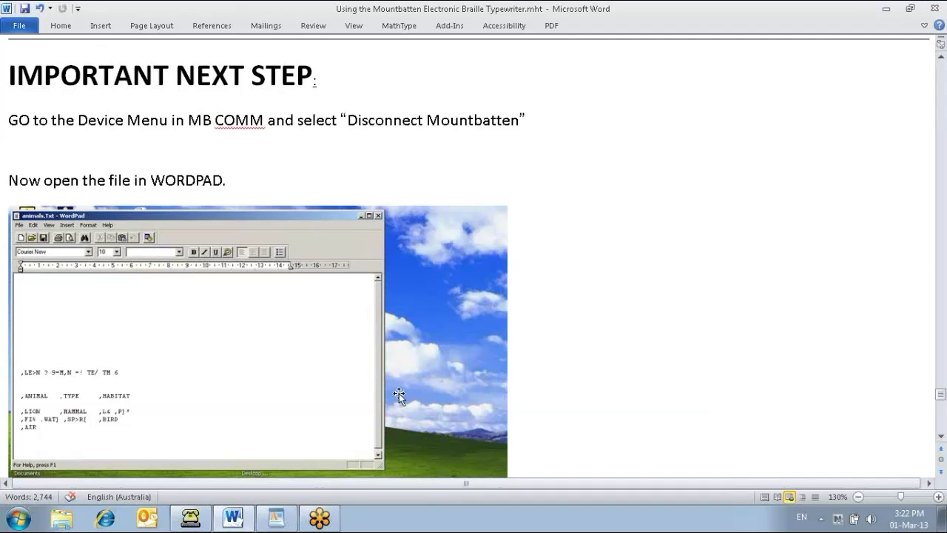
click(278, 521)
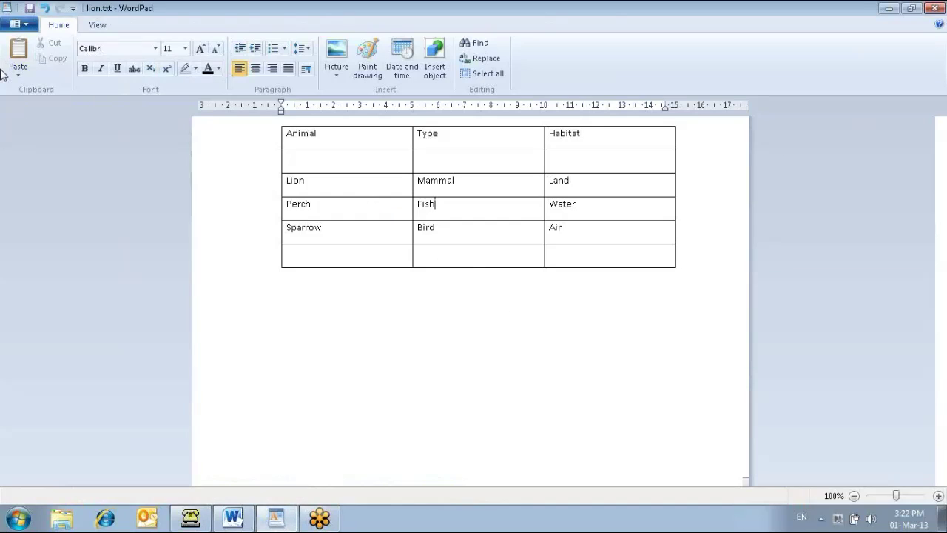
click(20, 22)
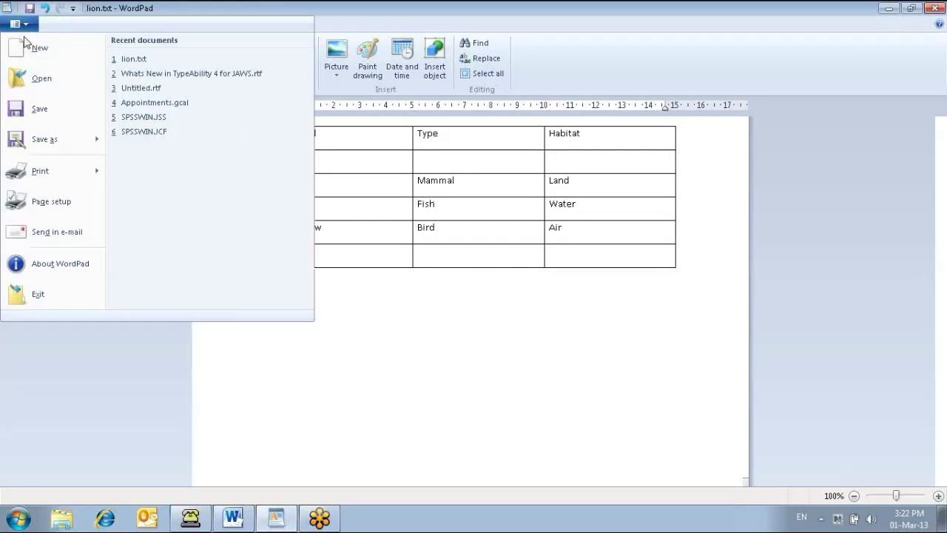
click(42, 79)
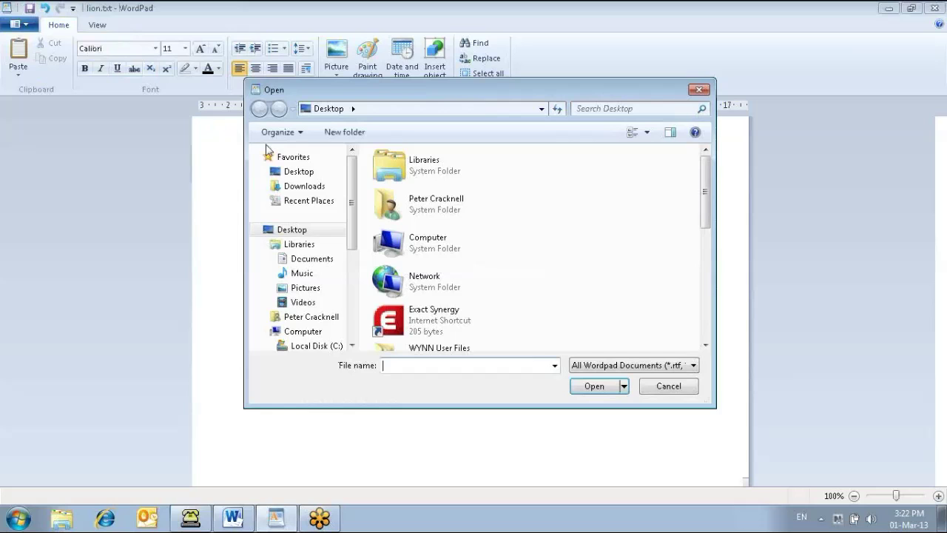
click(290, 176)
drag(708, 198, 708, 294)
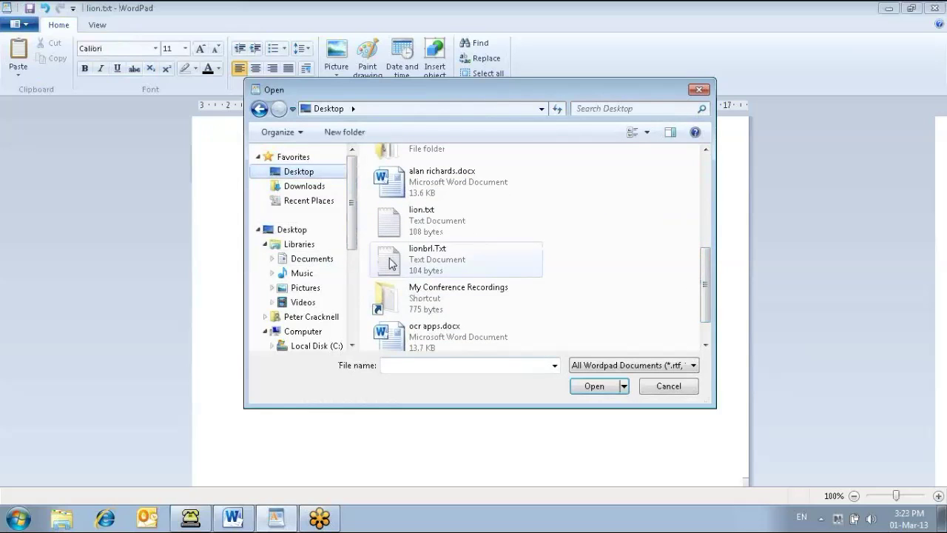
click(422, 259)
click(595, 385)
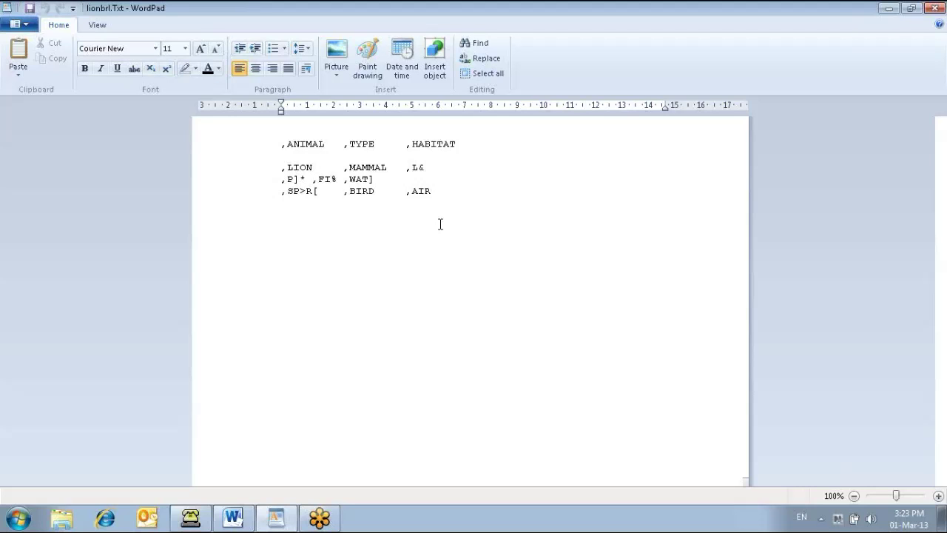
Step: Try to line up the ,FI% entry in the ,P]* row with the ,TYPE column using tabs
key(Tab)
key(Tab)
key(Tab)
key(Delete)
Step: Check the Word guide's spacing advice, return to WordPad and delete the tabbed spacing between ,P]* and ,FI%
click(233, 517)
scroll(236, 383, down, 5)
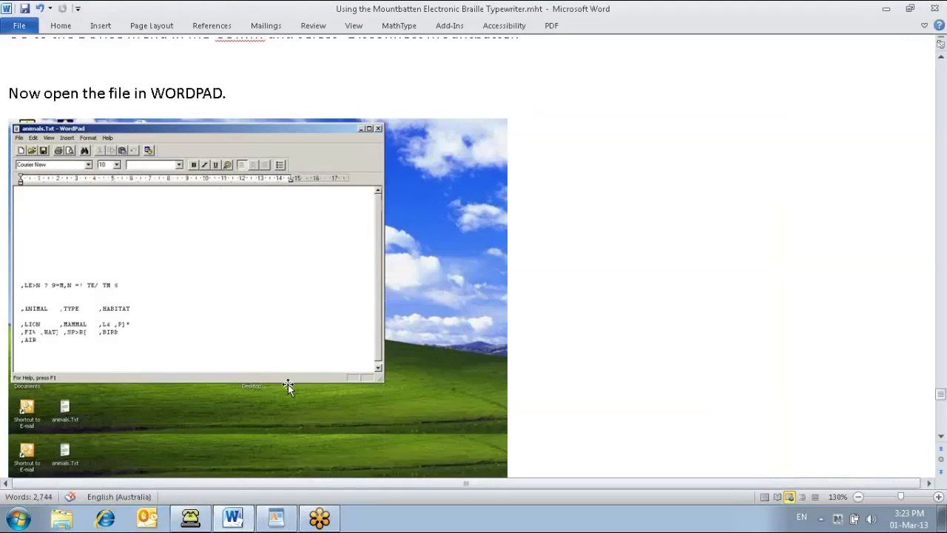
scroll(293, 382, down, 1)
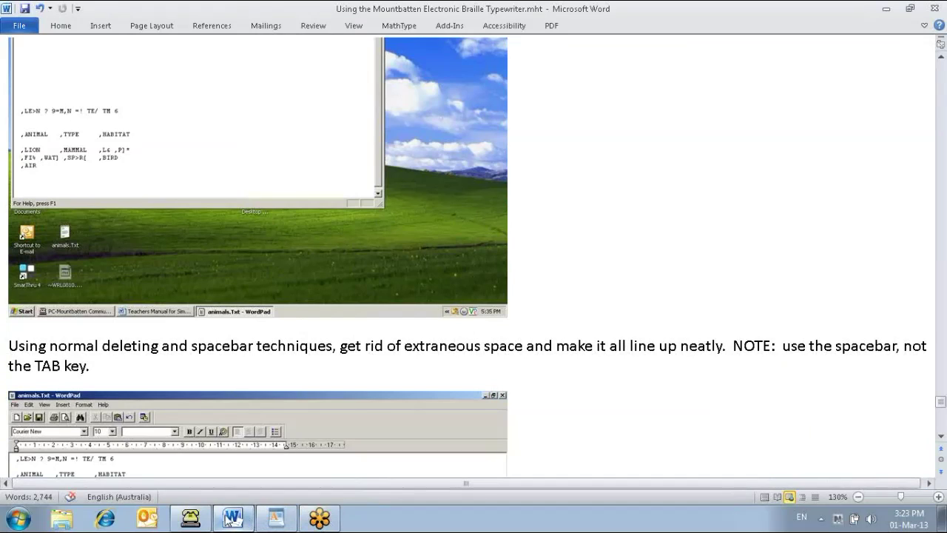
click(276, 518)
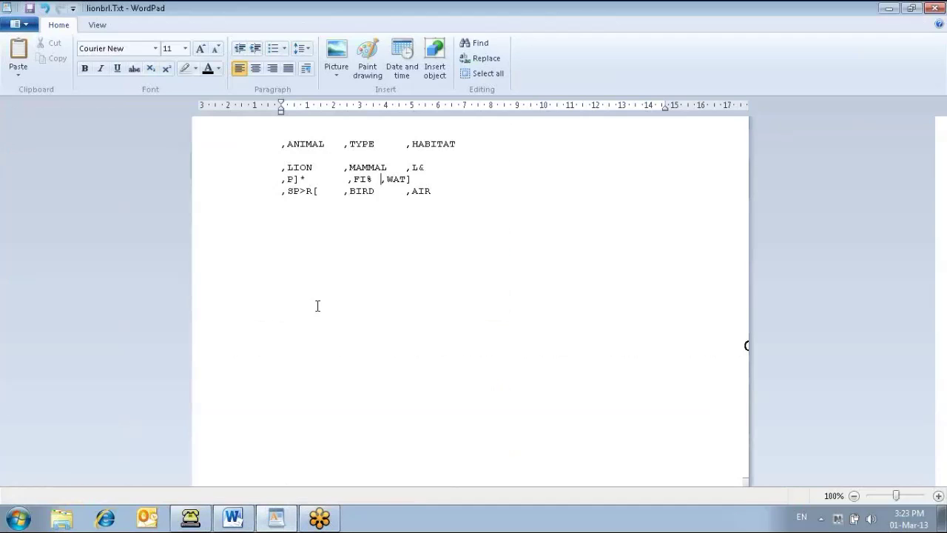
click(315, 168)
key(Delete)
key(Delete)
key(Delete)
key(Delete)
key(Delete)
key(Delete)
key(Delete)
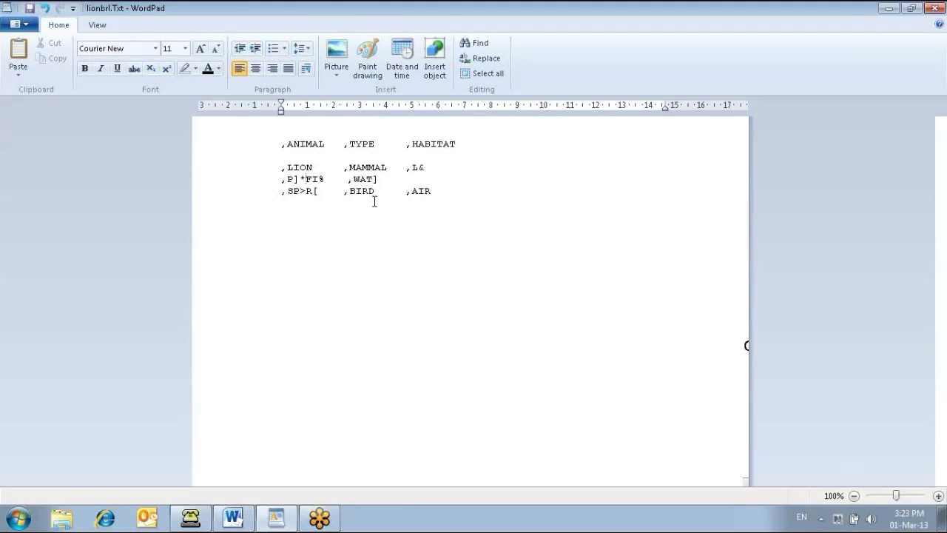
Step: Restore the comma before FI% and align ,FI% under ,TYPE and ,WAT] under ,HABITAT using spaces
text(,)
key(Delete)
key(Delete)
key(Left)
key(Left)
key(Left)
Step: Save the aligned text over the existing lionbrl.Txt on the Desktop as a text document and close WordPad
click(25, 27)
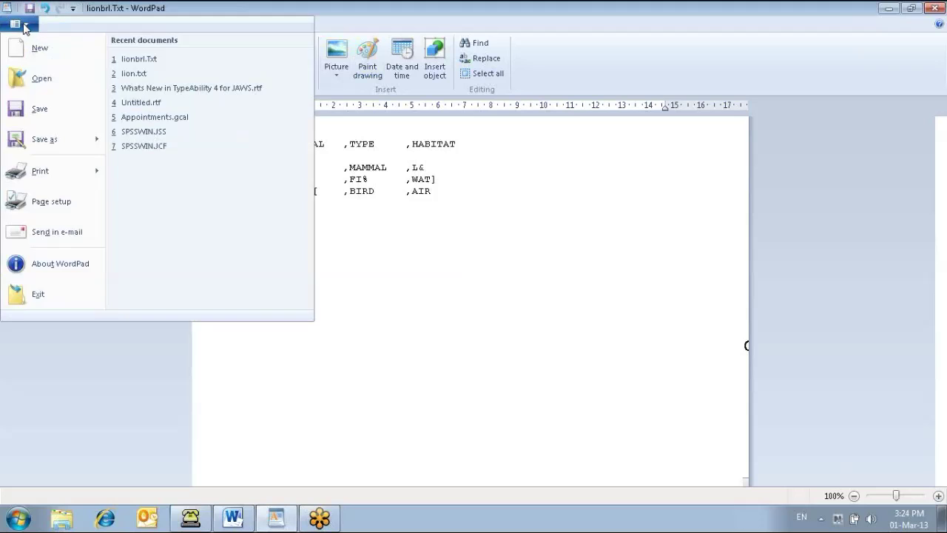
mouse_move(51, 140)
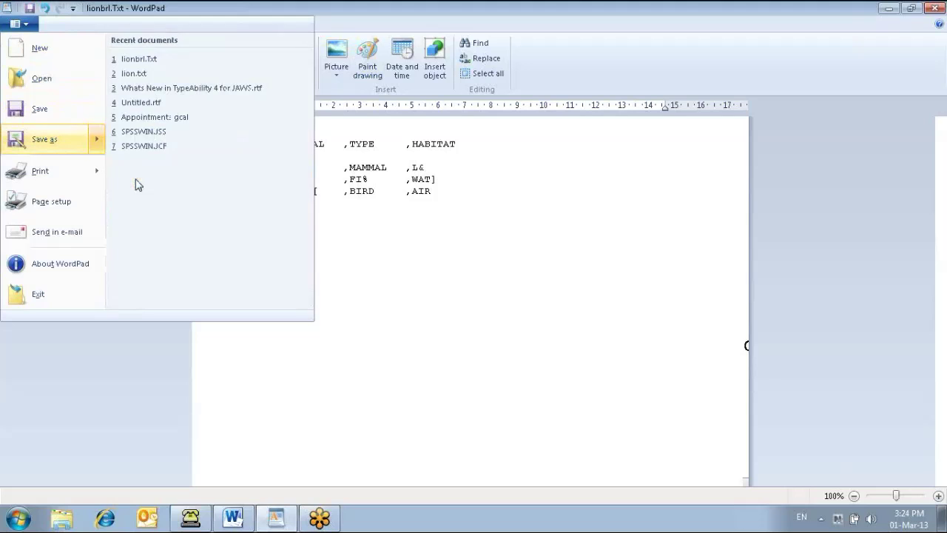
key(Return)
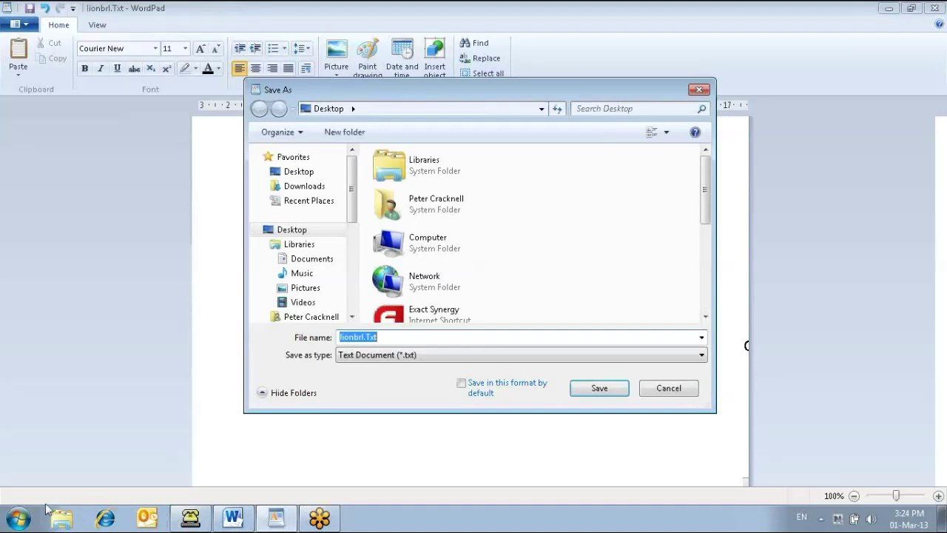
click(617, 391)
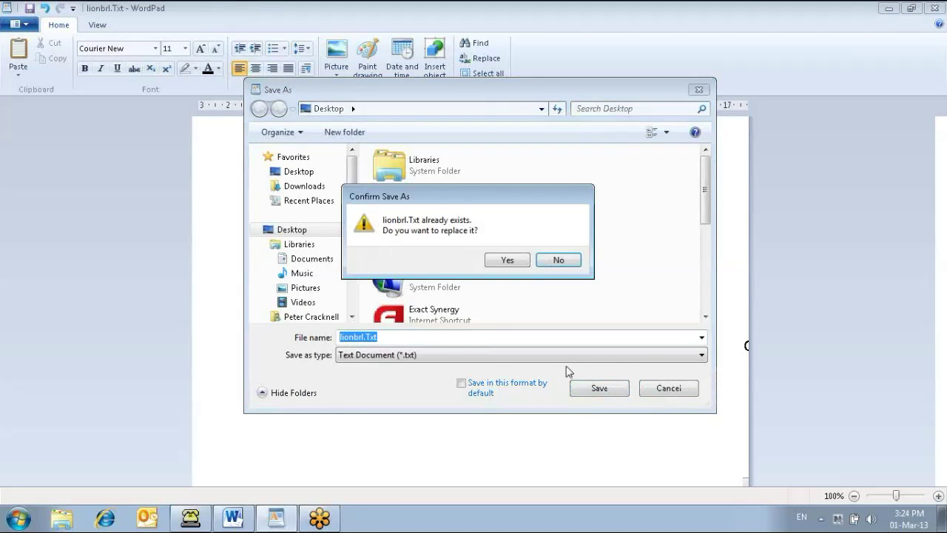
click(508, 260)
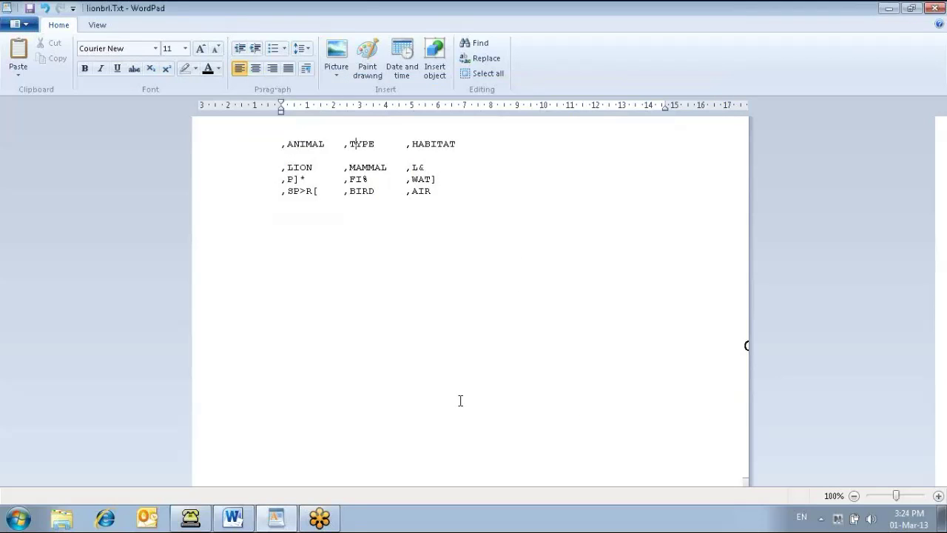
click(932, 8)
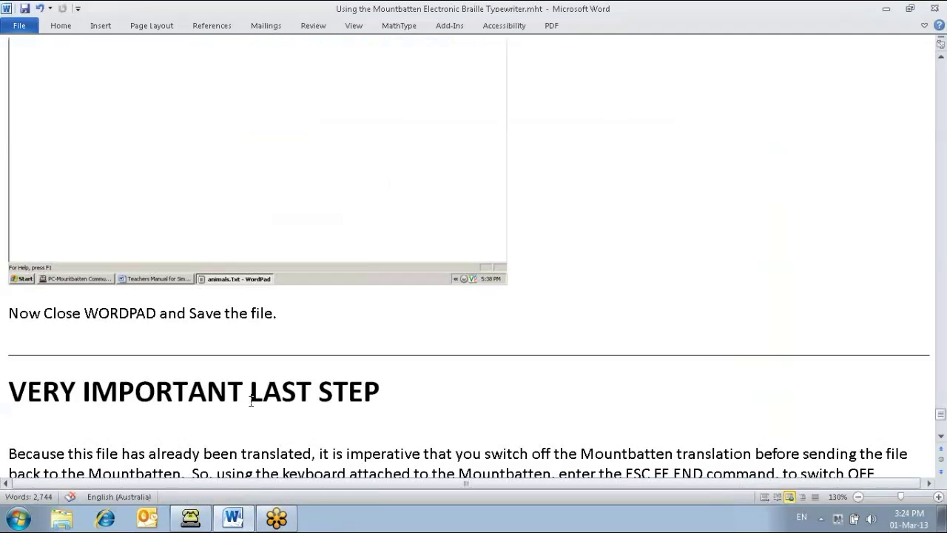
Step: Read the guide's VERY IMPORTANT LAST STEP, switch to MB-Comm and connect the Mountbatten on port COM4 Mountbatten (USB)
scroll(206, 415, down, 2)
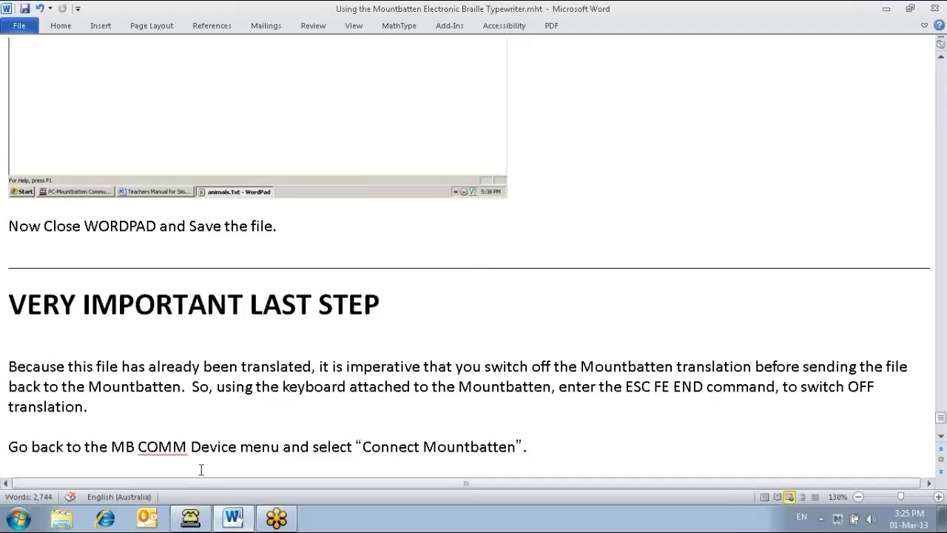
click(194, 517)
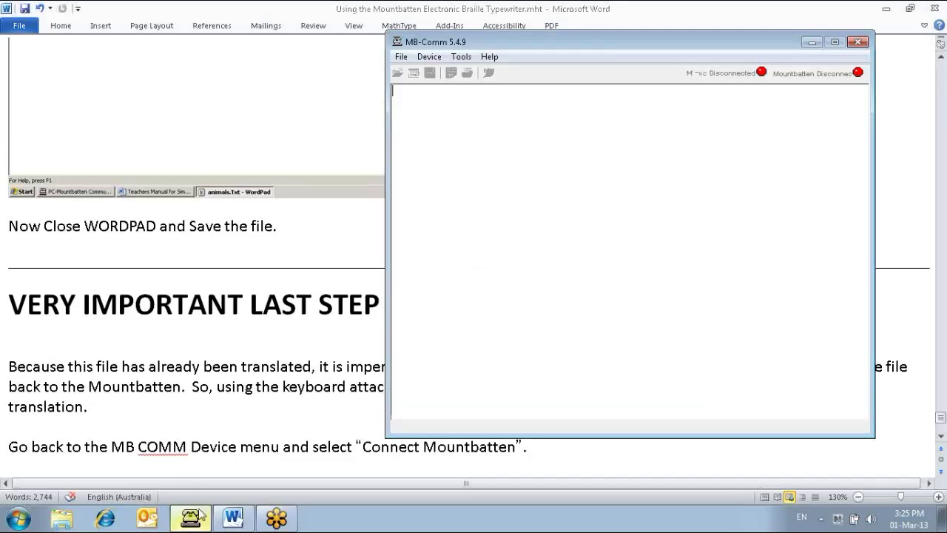
click(430, 57)
click(440, 73)
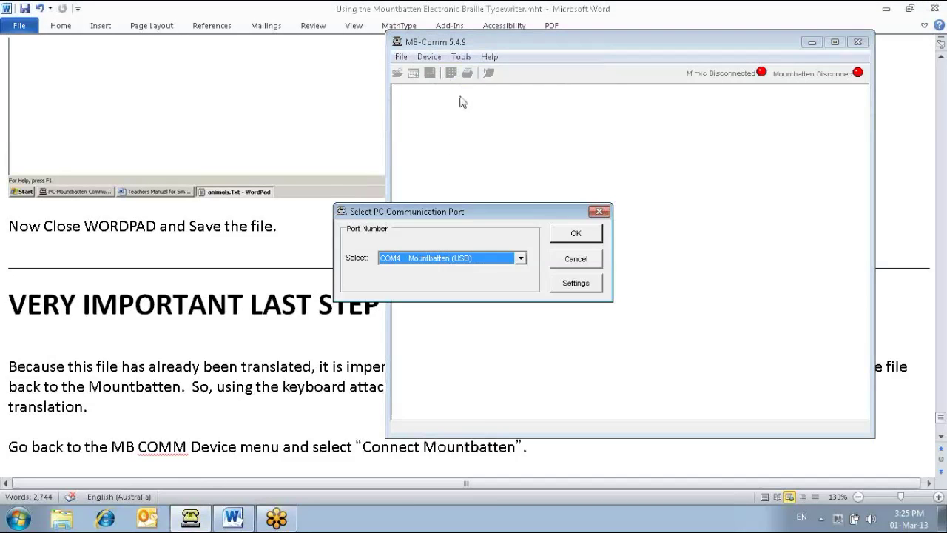
click(578, 234)
click(586, 253)
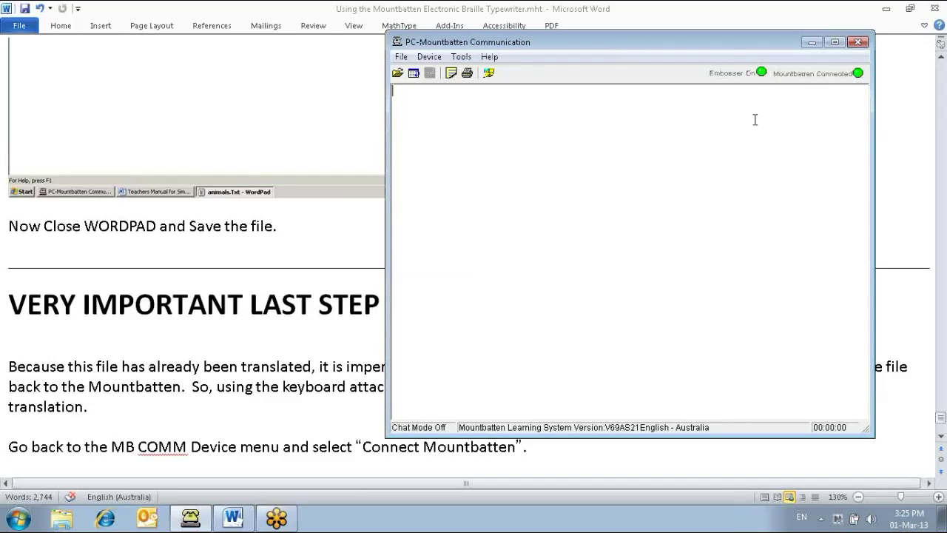
Step: Return to the Word guide and read on to the Emboss File on Mountbatten instruction
click(285, 359)
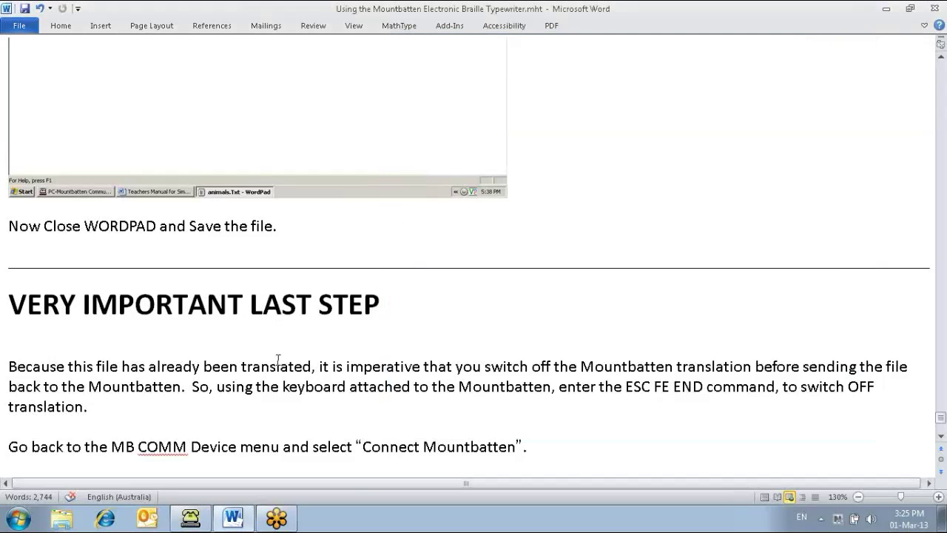
scroll(280, 360, down, 2)
scroll(279, 360, down, 1)
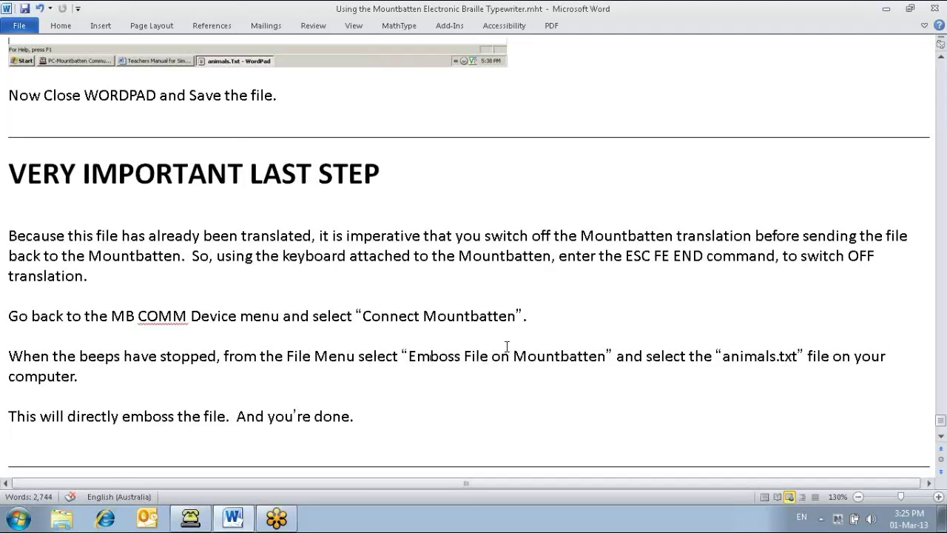
Step: Switch to MB-Comm and emboss lionbrl.Txt from the Desktop on the Mountbatten
click(184, 525)
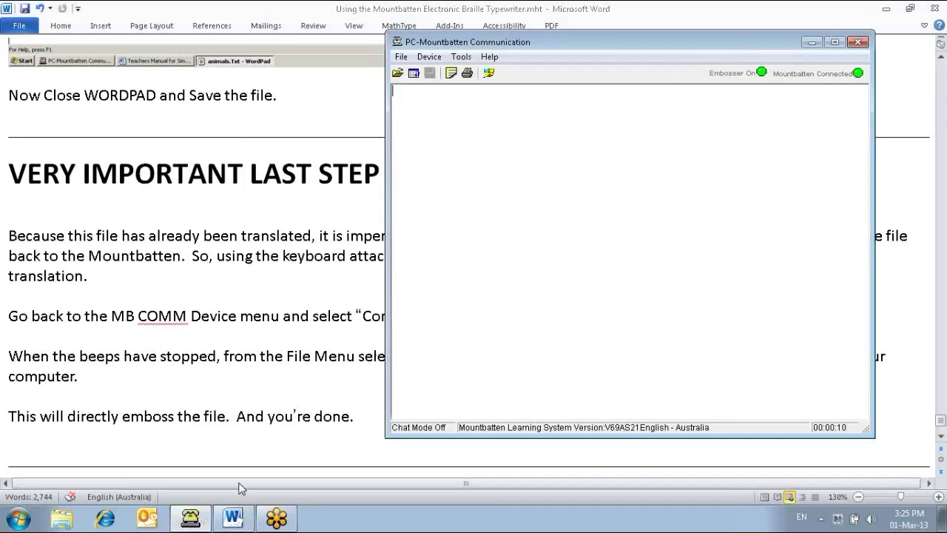
click(401, 57)
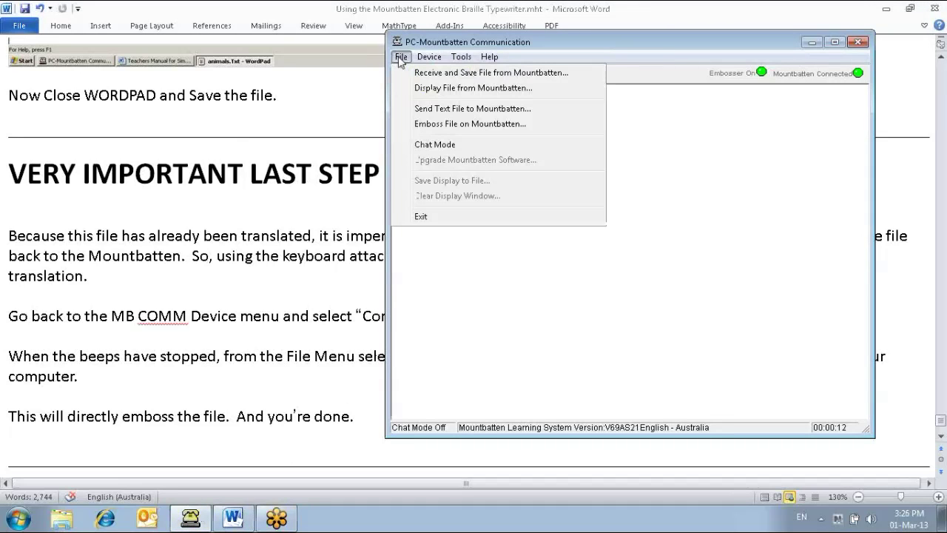
click(437, 126)
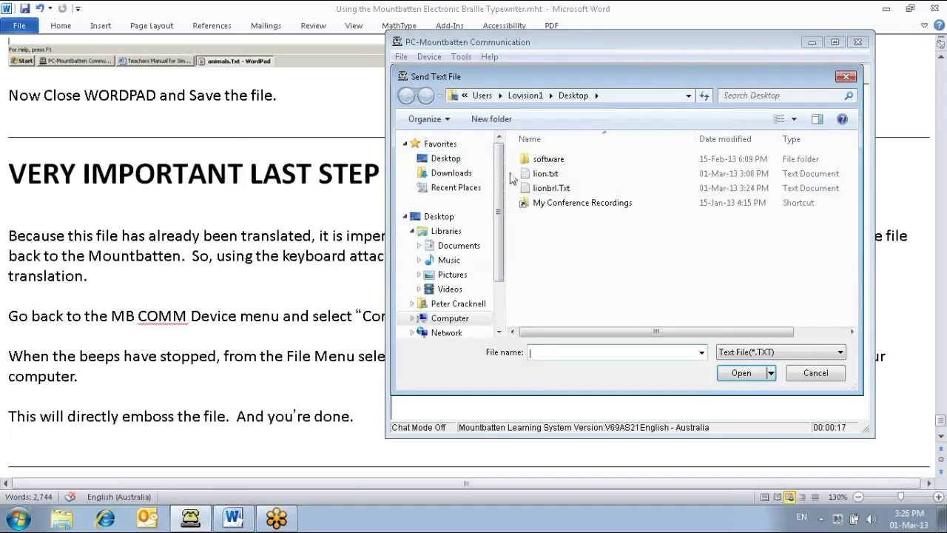
click(547, 189)
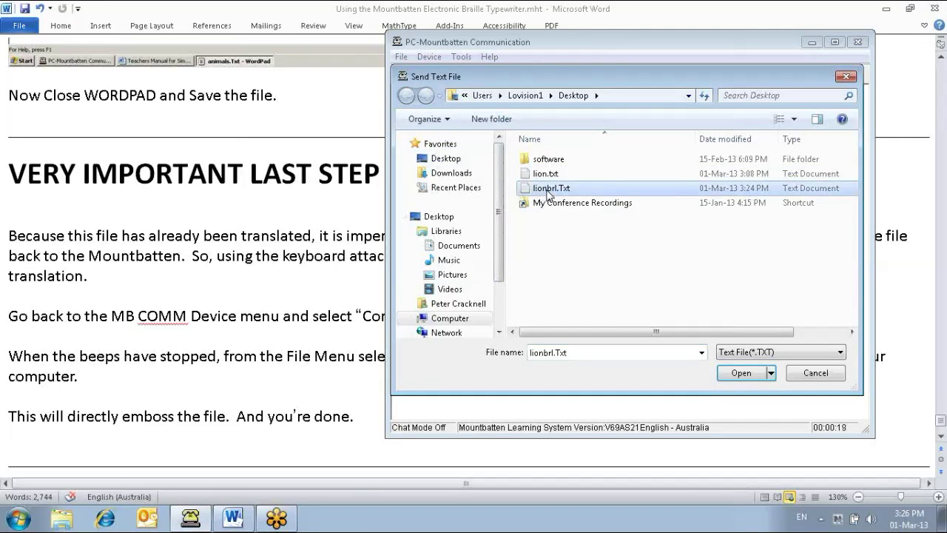
click(741, 372)
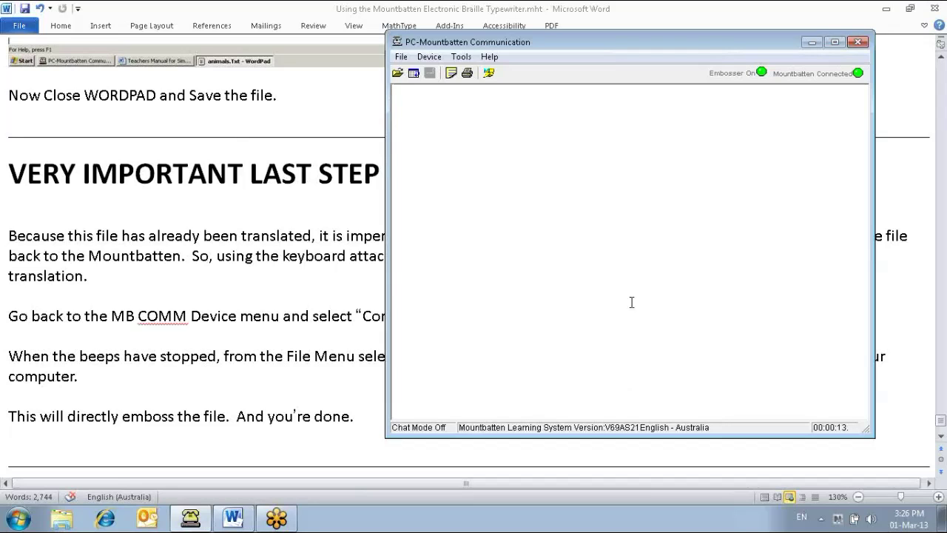
Step: Minimize the MB-Comm and Word windows and bring up the GoToMeeting Preferences window with the webcam preview
click(811, 45)
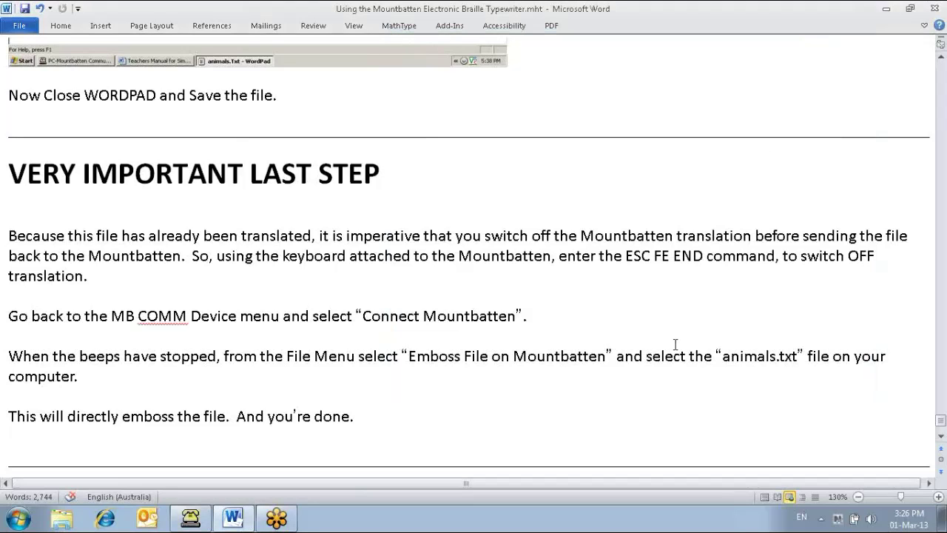
click(884, 11)
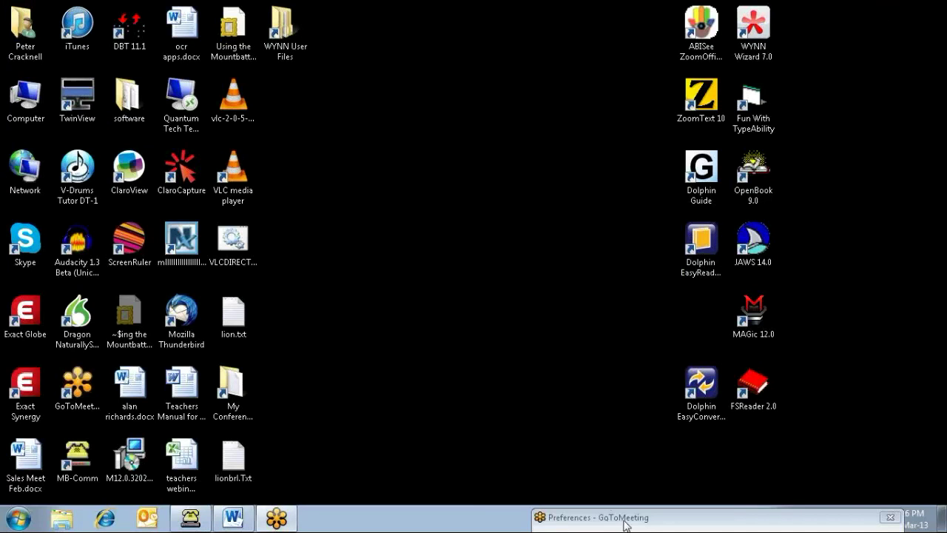
click(625, 520)
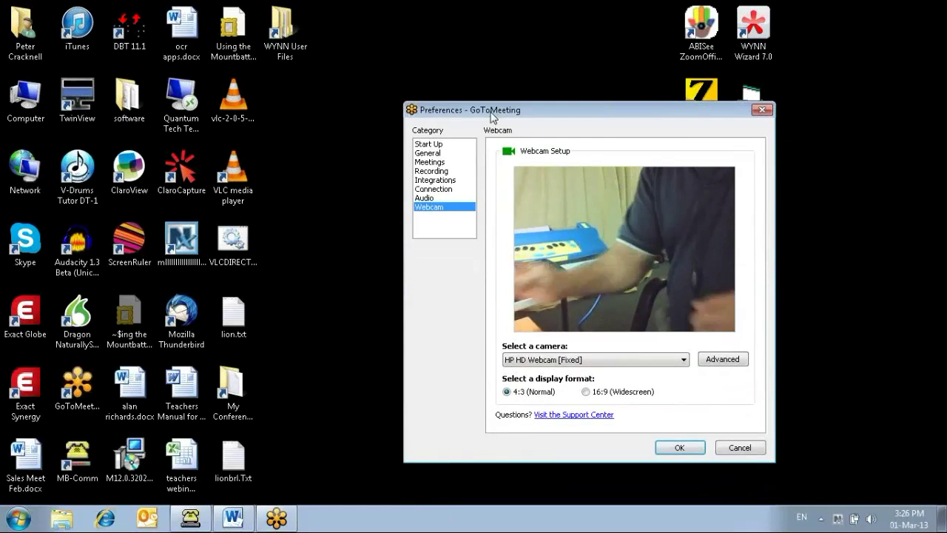